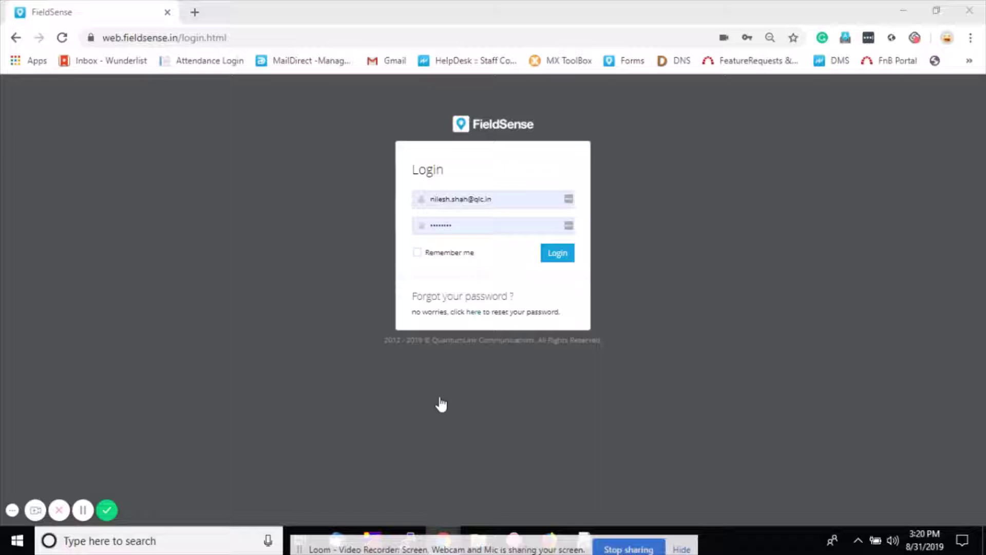
# - Log in to FieldSense with the saved credentials, dismissing the saved-password suggestions
pyautogui.click(492, 225)
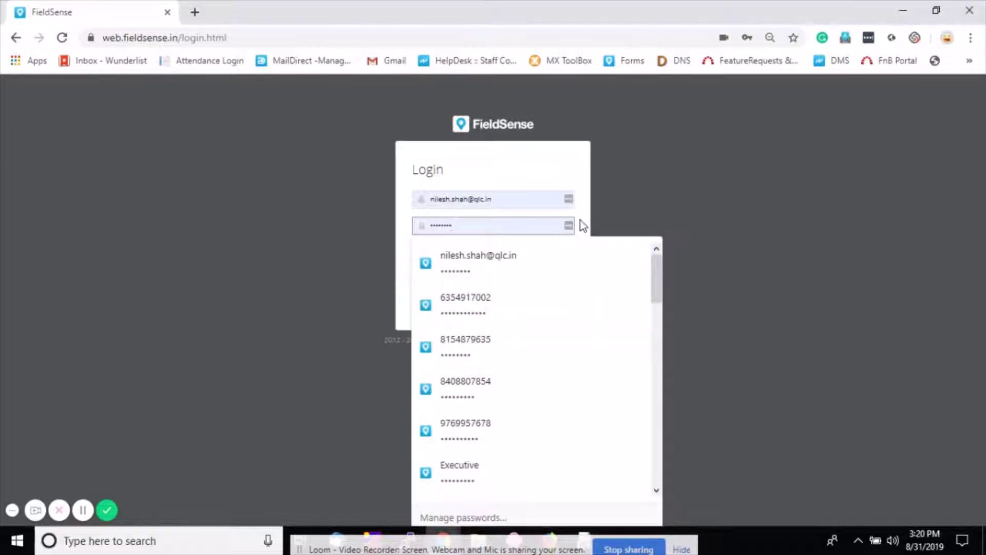
pyautogui.click(581, 220)
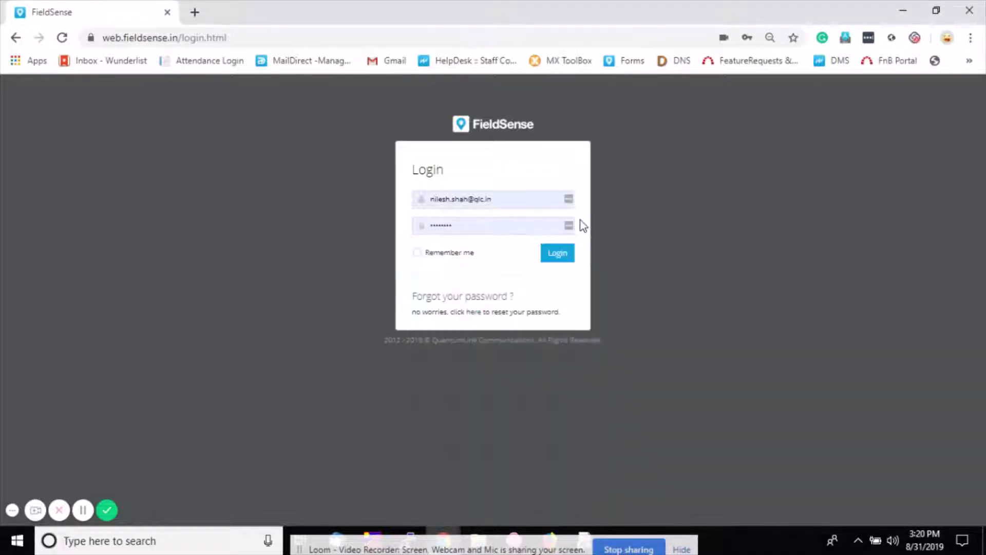
pyautogui.click(557, 259)
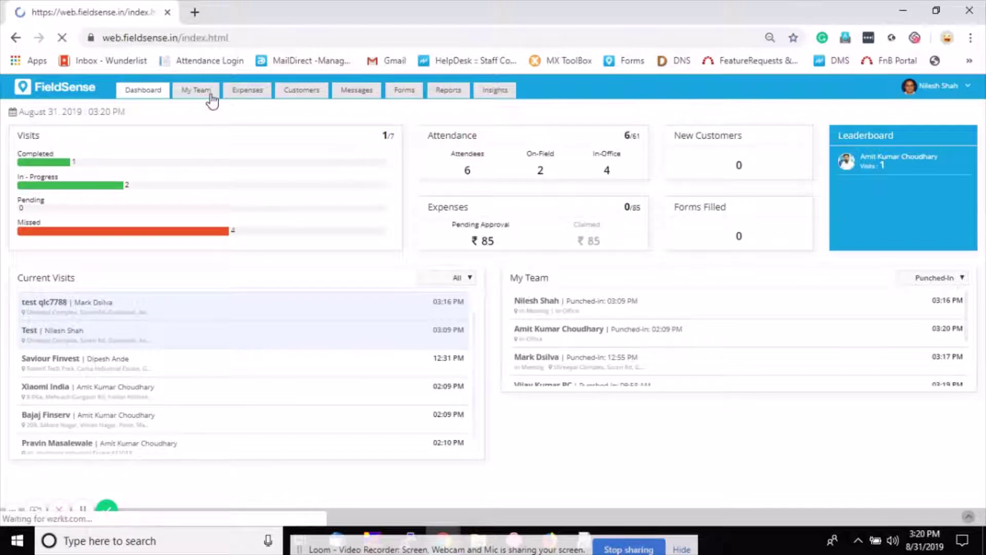
# - Open the My Team page and bring up the Add Visit/s form
pyautogui.click(212, 100)
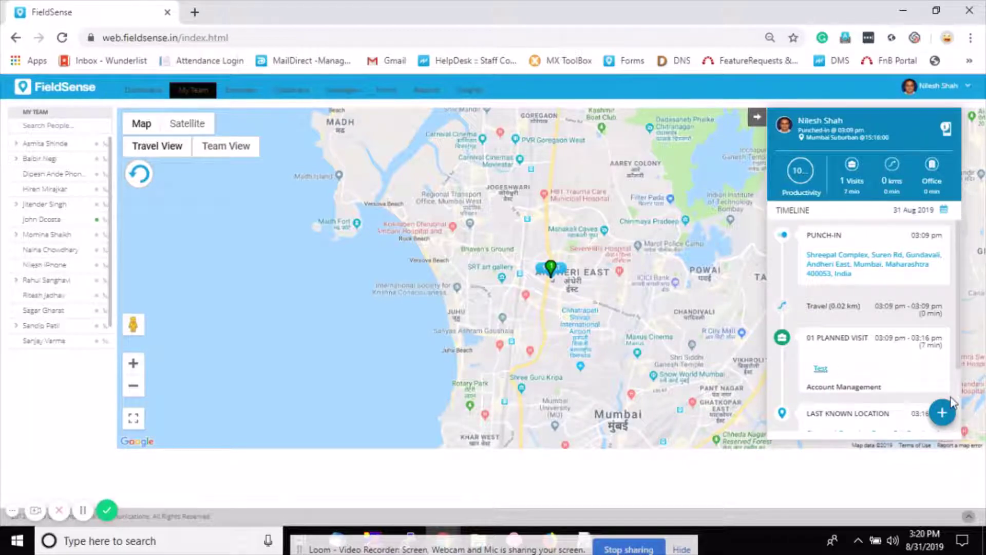
pyautogui.click(943, 413)
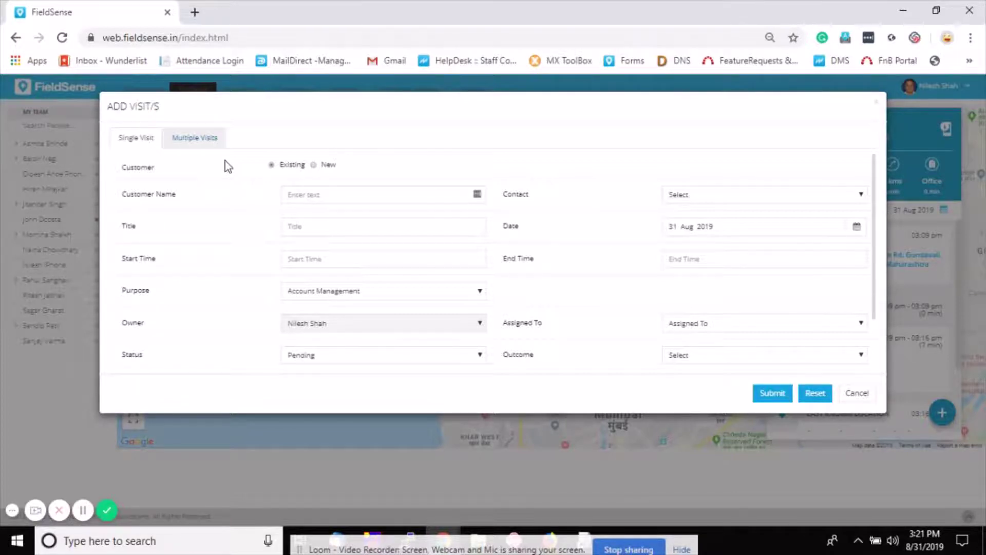
# - Pick Gulf Energy Maritime Services Pvt Ltd-Mumbai via 'Gulf en', contact None, and title 'New Business'
pyautogui.moveTo(226, 161); pyautogui.dragTo(316, 186)
pyautogui.click(317, 198)
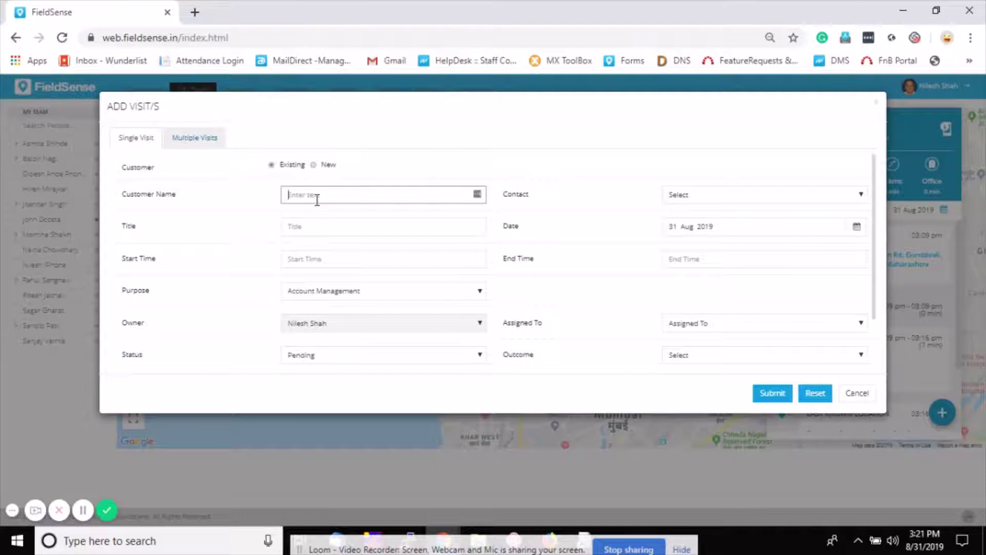
pyautogui.write('Gul')
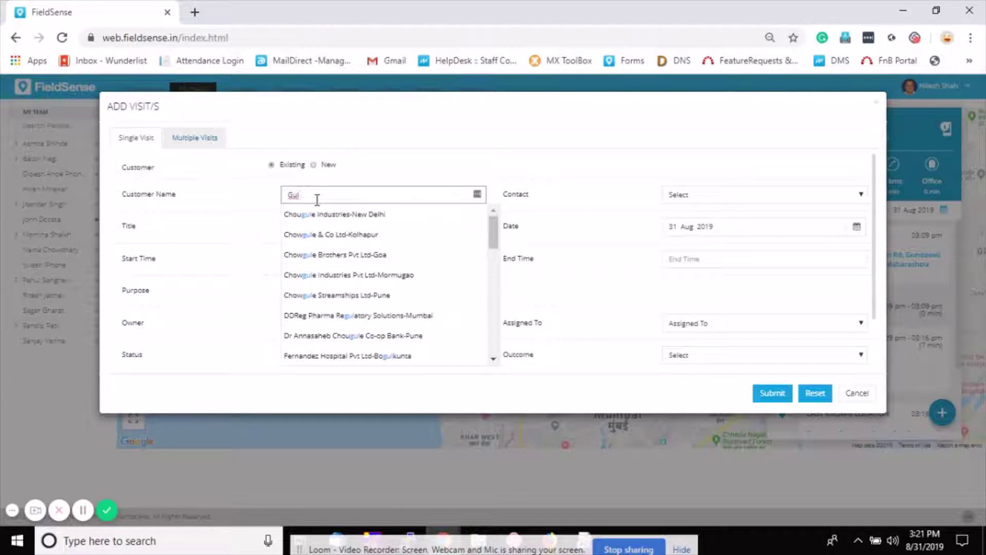
pyautogui.write('f en')
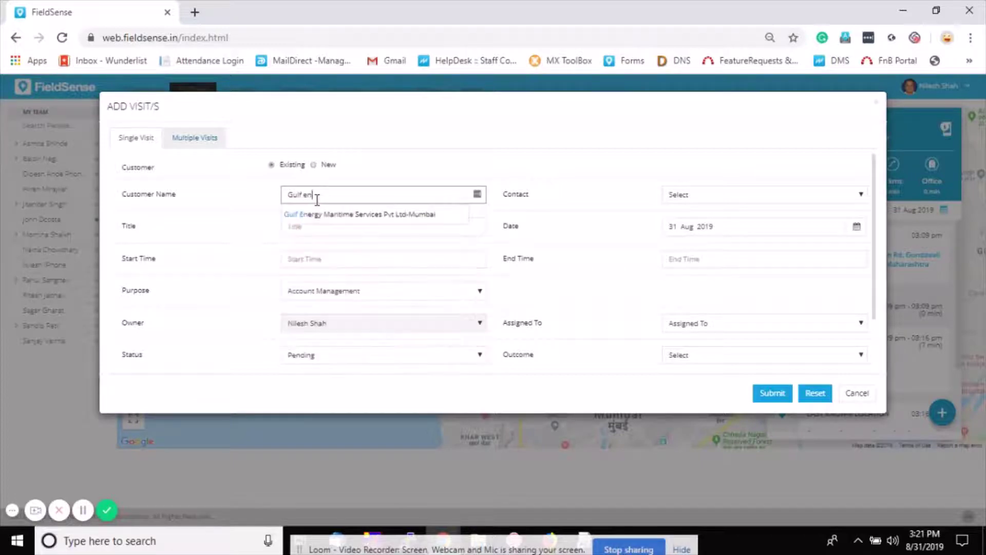
pyautogui.click(312, 214)
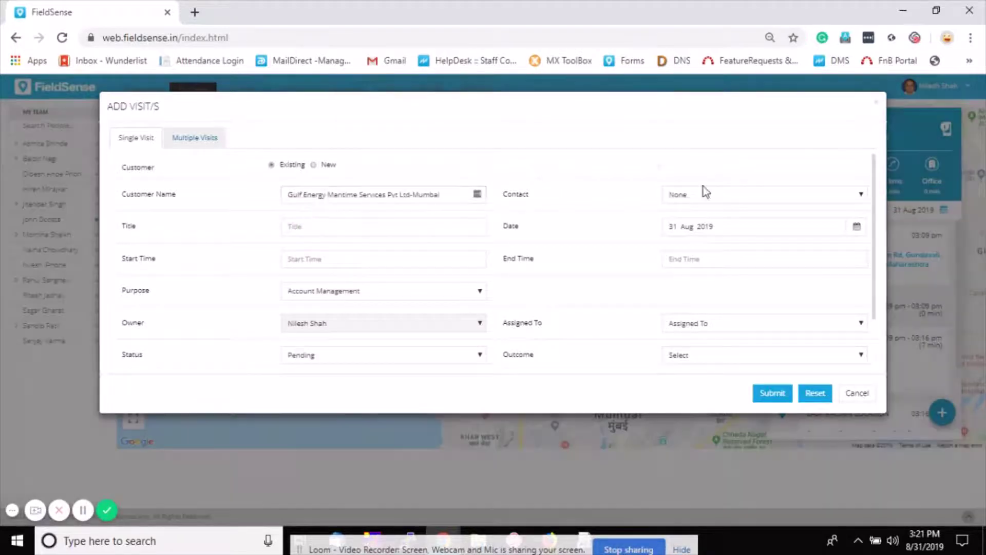
pyautogui.click(734, 203)
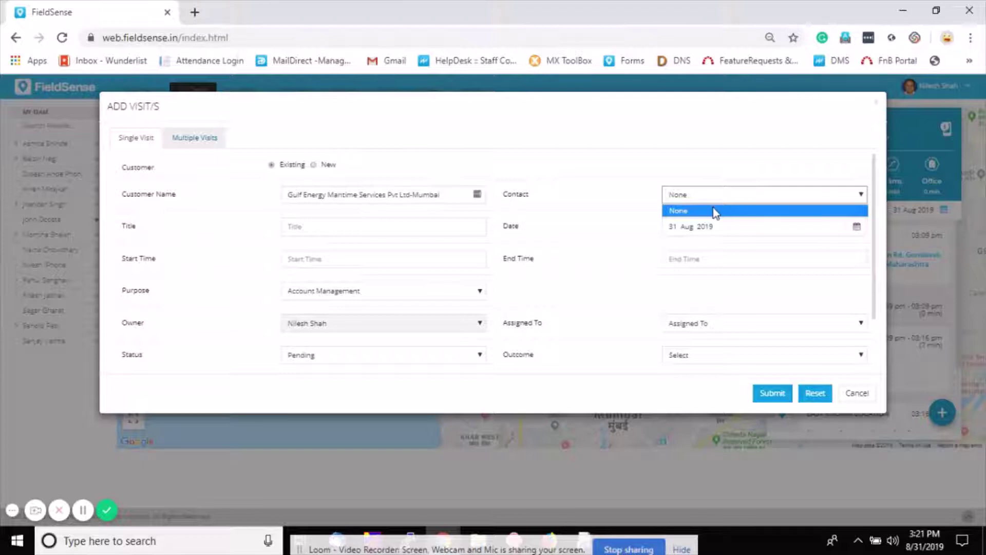
pyautogui.click(714, 211)
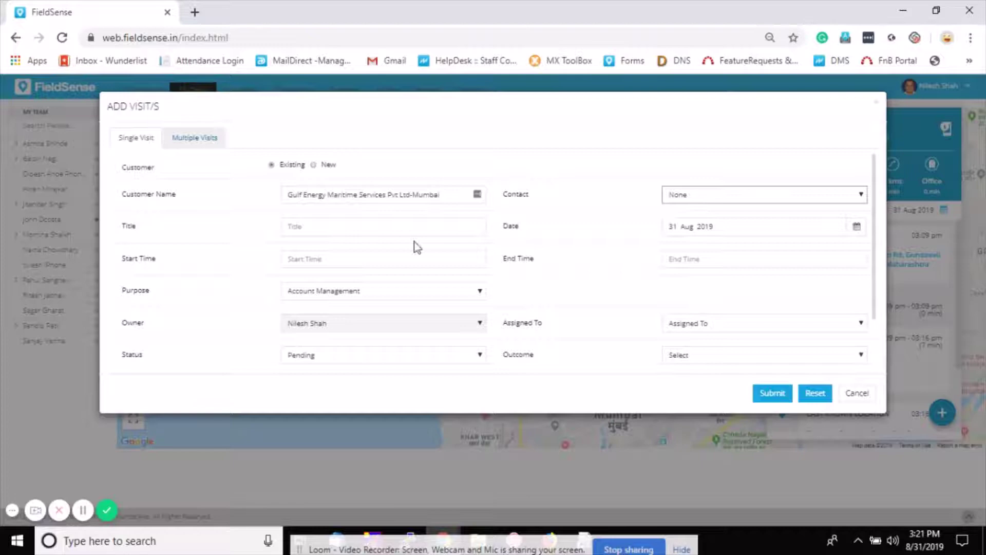
pyautogui.click(363, 225)
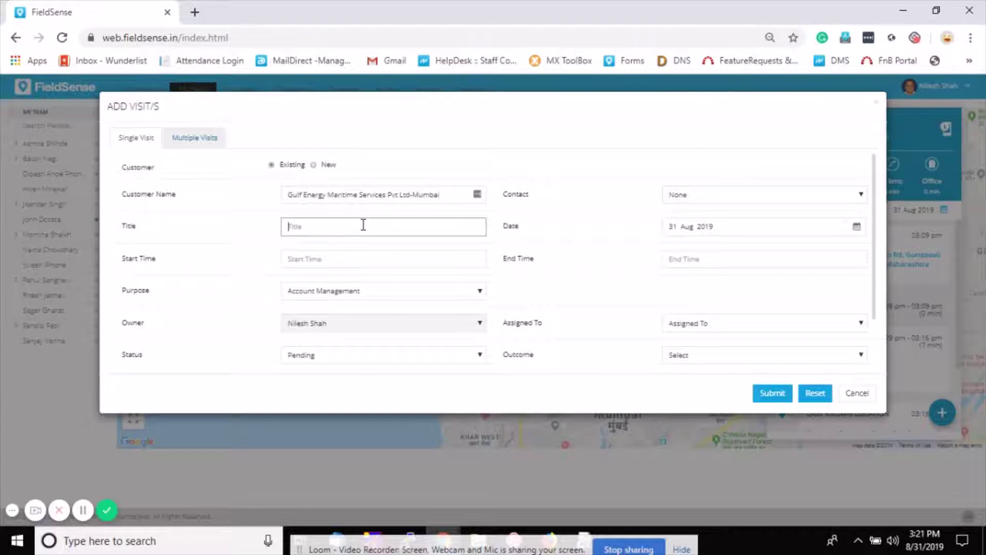
pyautogui.write('New Business')
# - Set the visit date to 01 Sep 2019 and the start time to 01:15
pyautogui.click(856, 226)
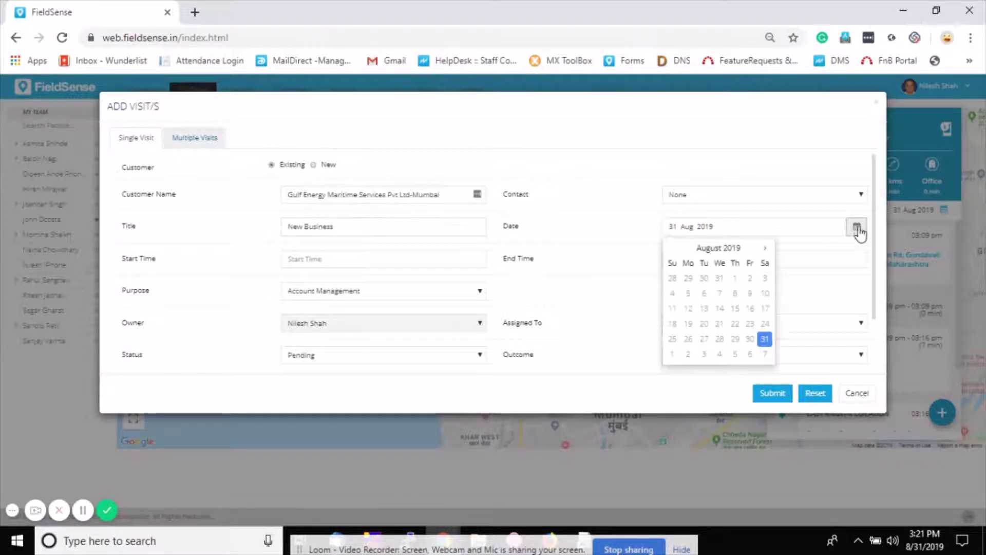
pyautogui.click(673, 354)
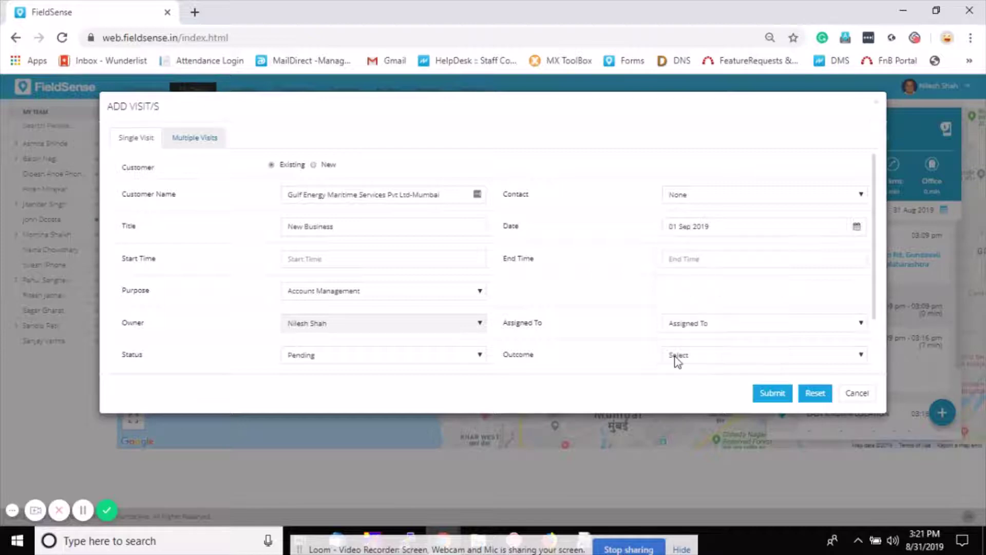
pyautogui.click(348, 261)
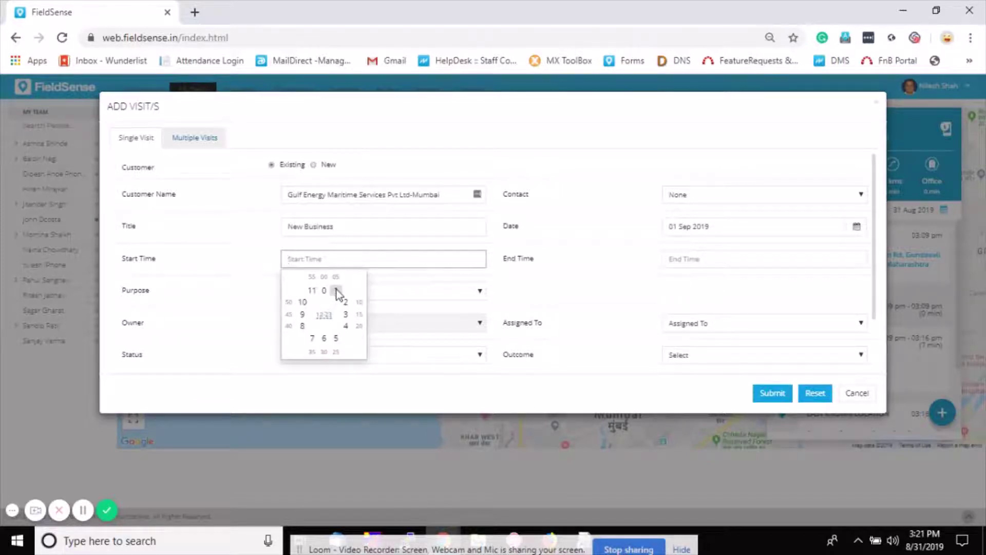
pyautogui.click(336, 290)
pyautogui.click(359, 317)
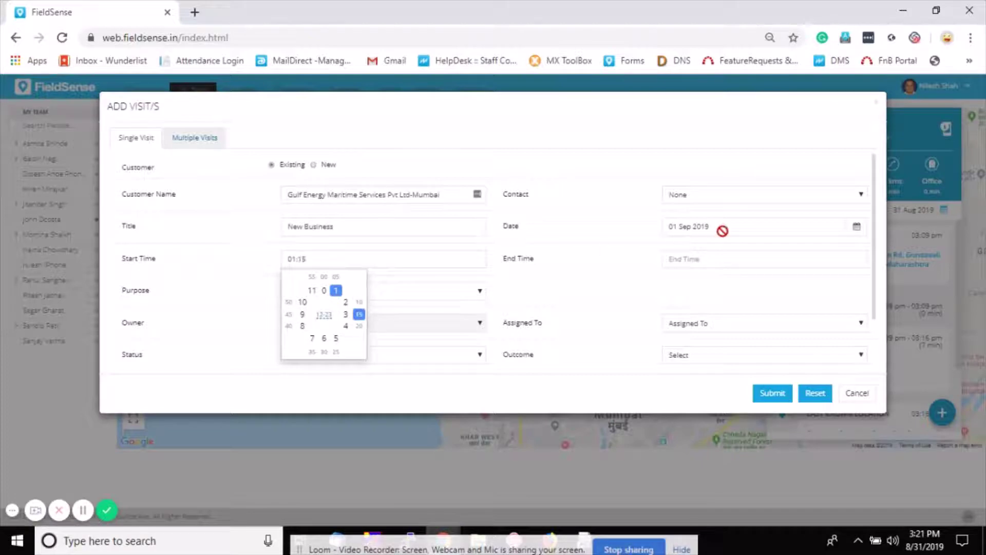
# - Set the end time to 02:10 and the purpose to New Business
pyautogui.click(715, 256)
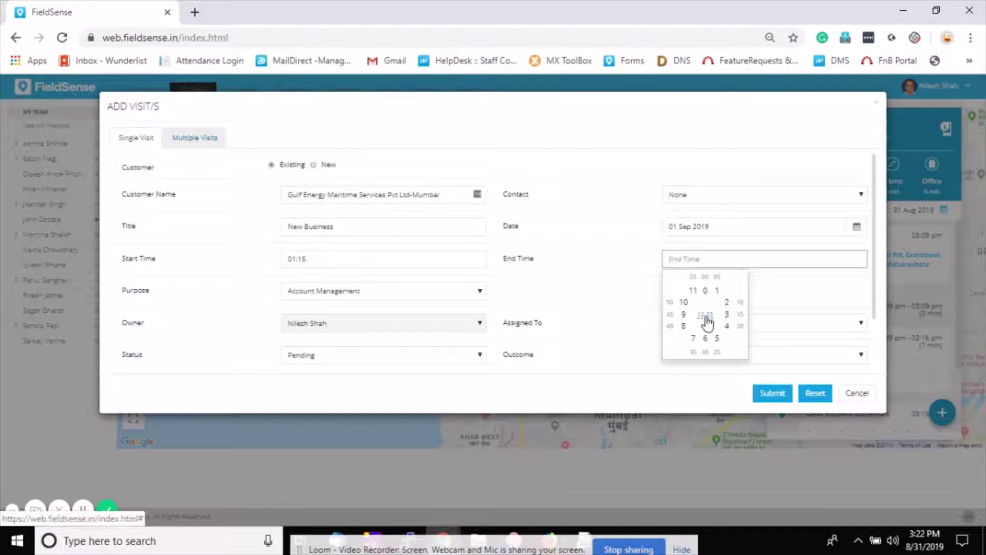
pyautogui.click(727, 302)
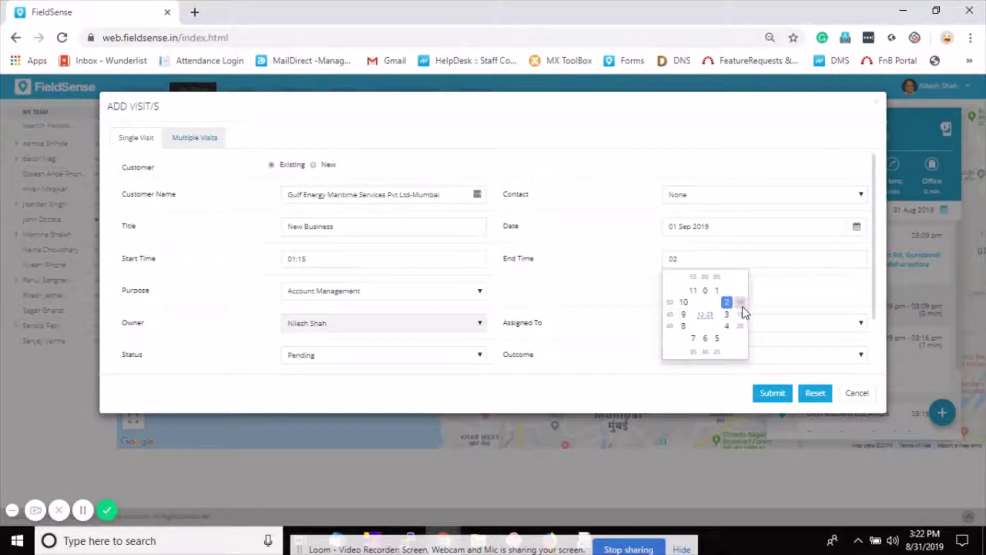
pyautogui.click(742, 304)
pyautogui.click(778, 288)
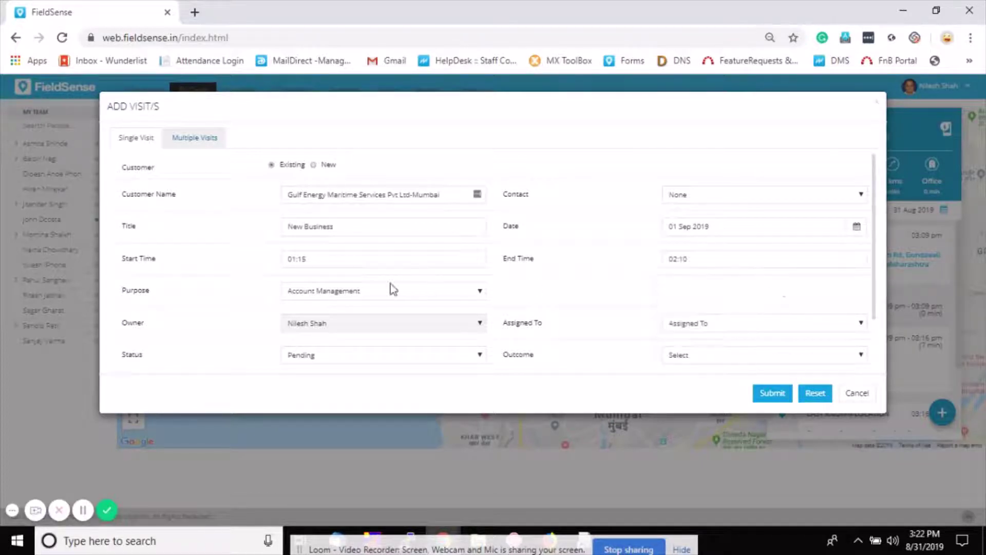
pyautogui.click(416, 291)
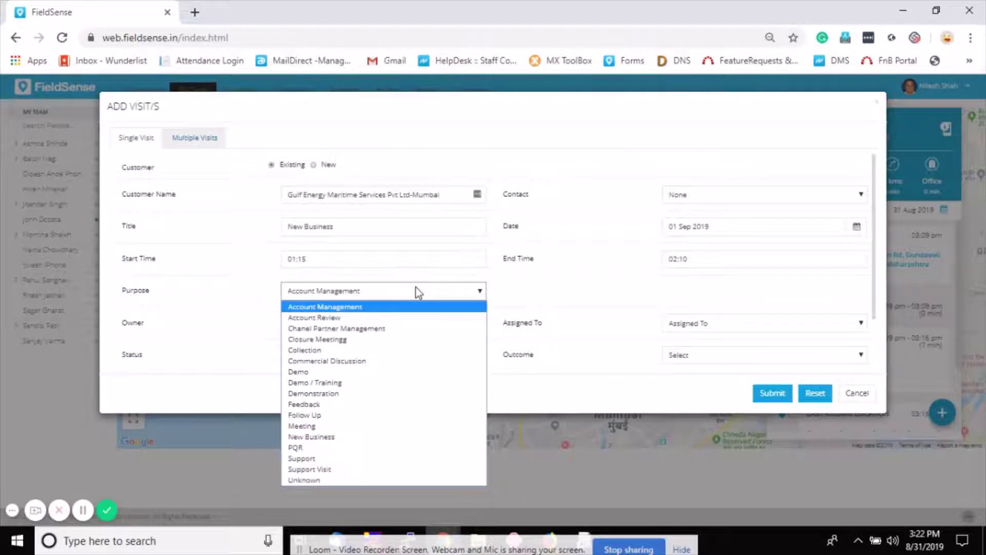
pyautogui.click(316, 436)
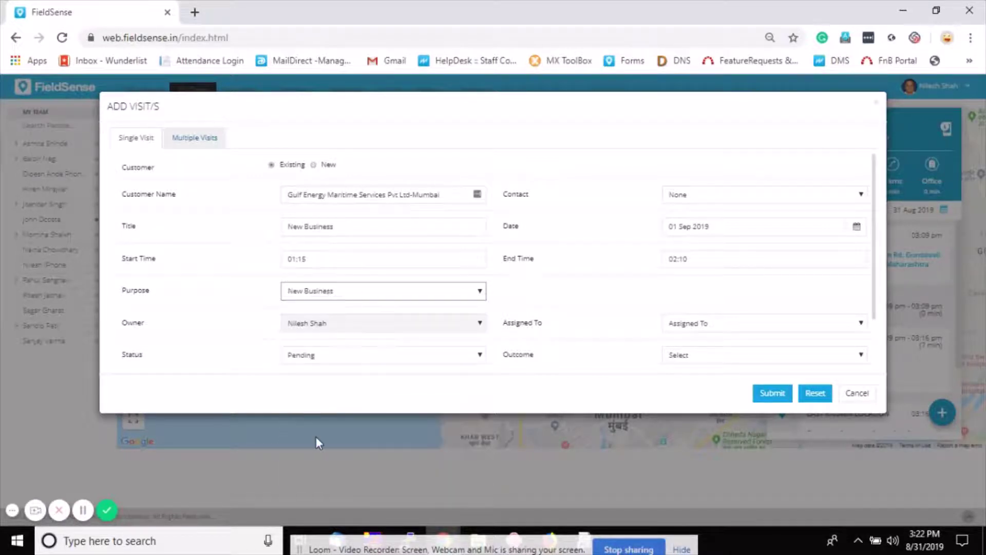
pyautogui.click(781, 328)
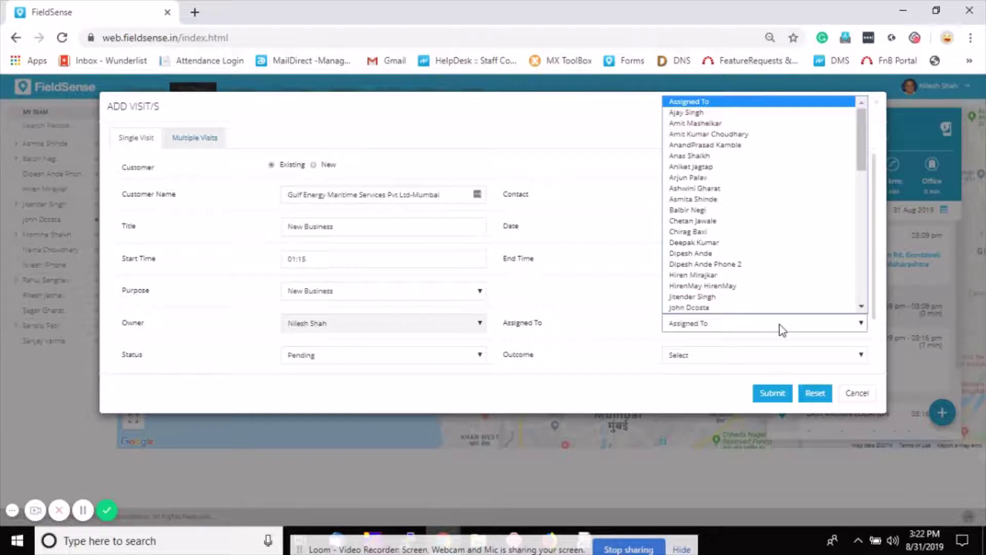
# - Assign the visit to a staff member and submit it
pyautogui.click(740, 135)
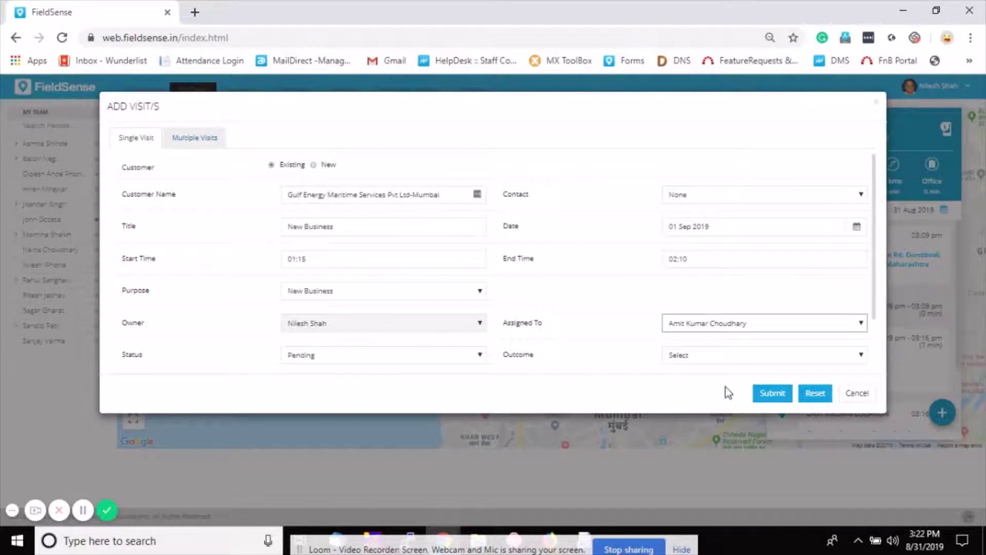
pyautogui.click(769, 402)
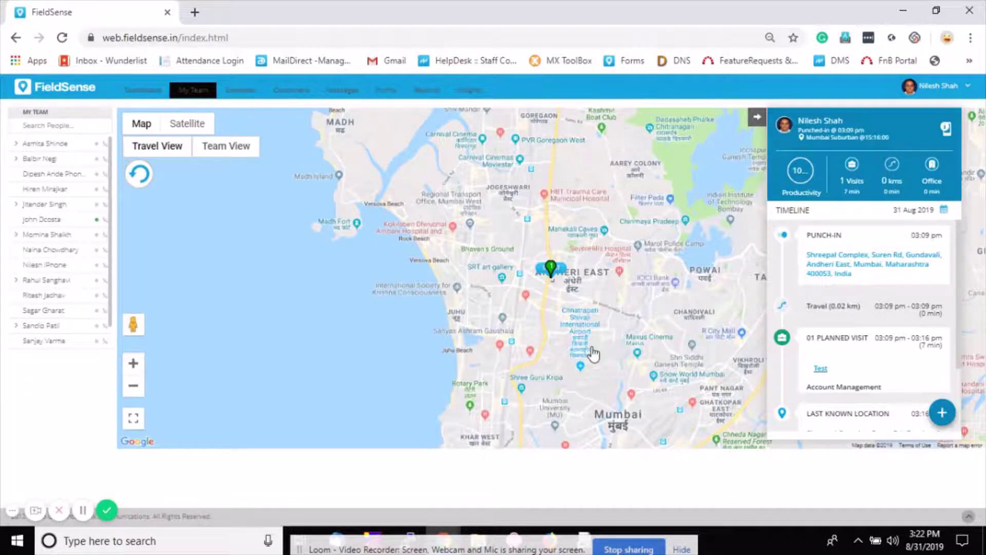
# - Open the add-visit form, then briefly show and close the New customer form
pyautogui.click(940, 414)
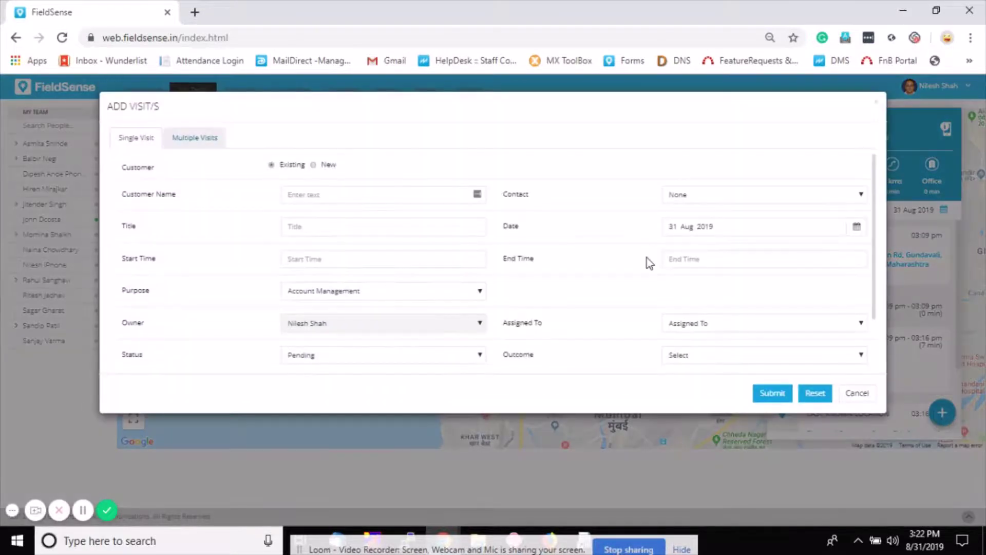
pyautogui.click(315, 167)
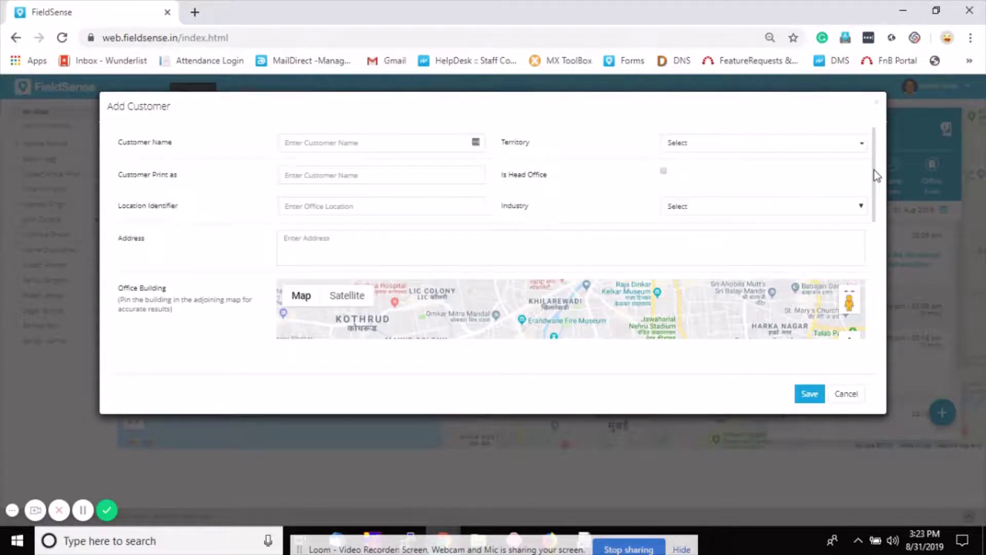
pyautogui.moveTo(875, 171); pyautogui.dragTo(886, 292)
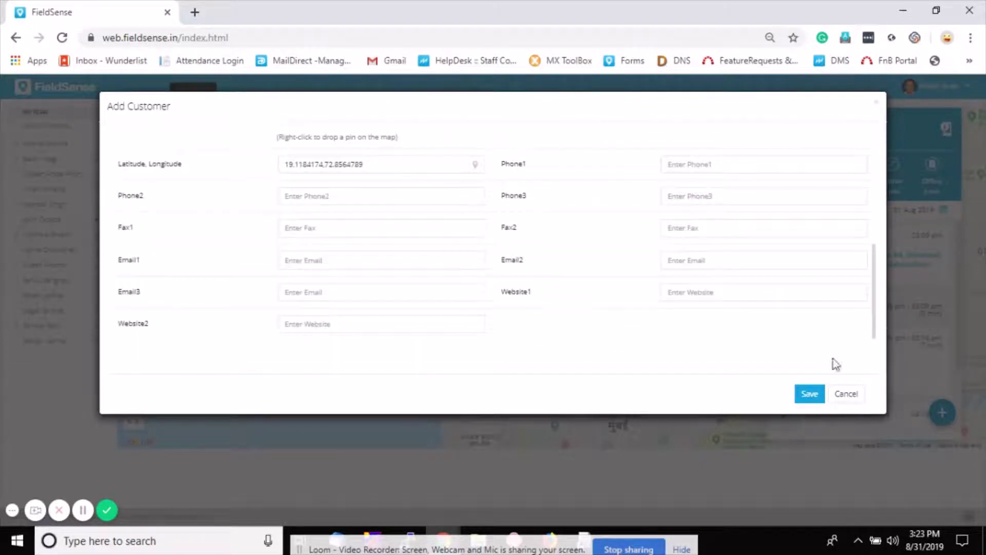
pyautogui.click(816, 398)
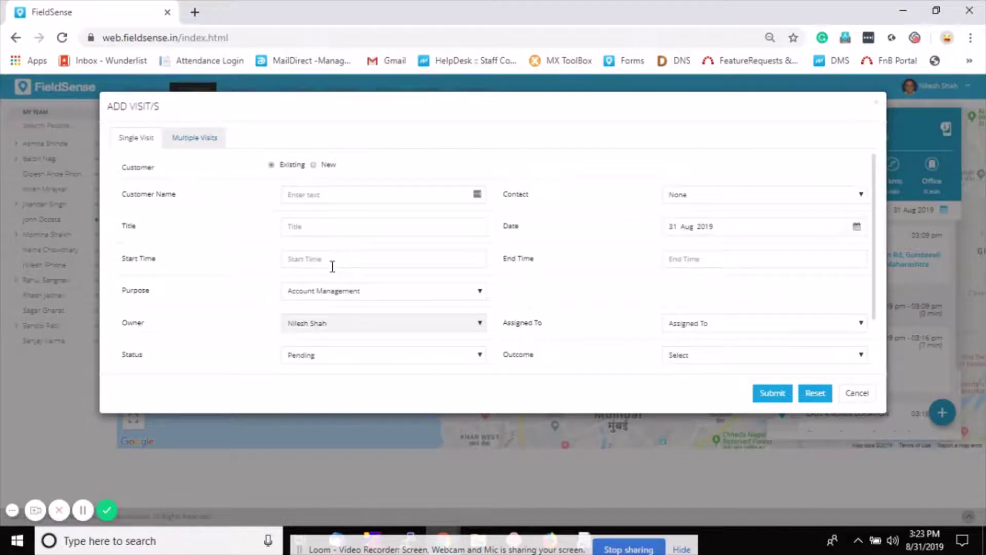
# - In Multiple Visits row 1, choose Xiaomi India-Gurgaon, contact None, and title 'Account Management'
pyautogui.click(200, 152)
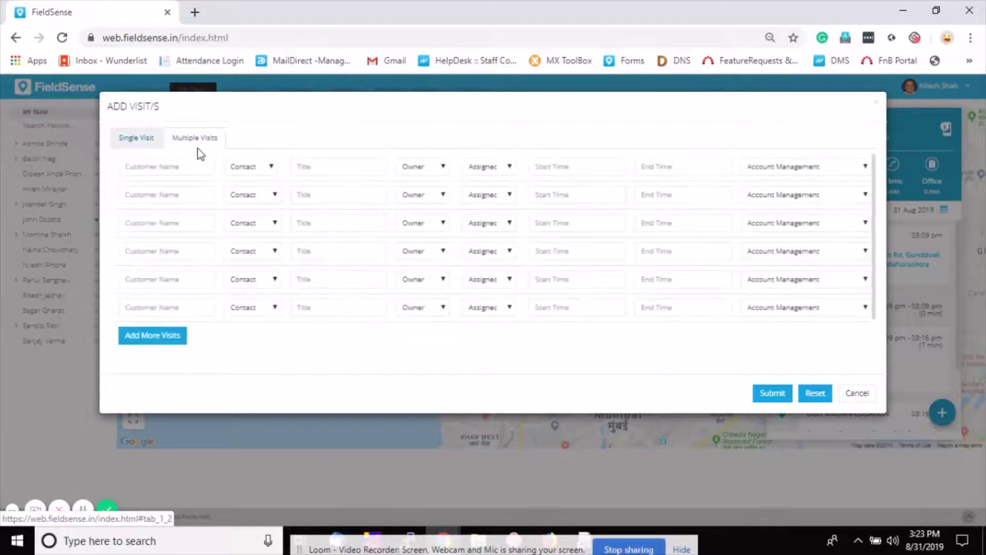
pyautogui.click(163, 167)
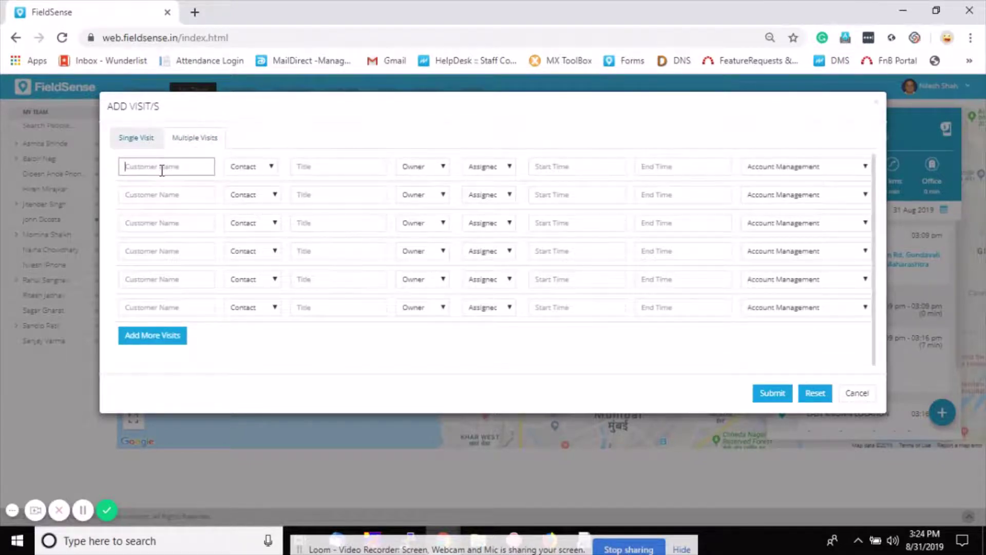
pyautogui.write('xia')
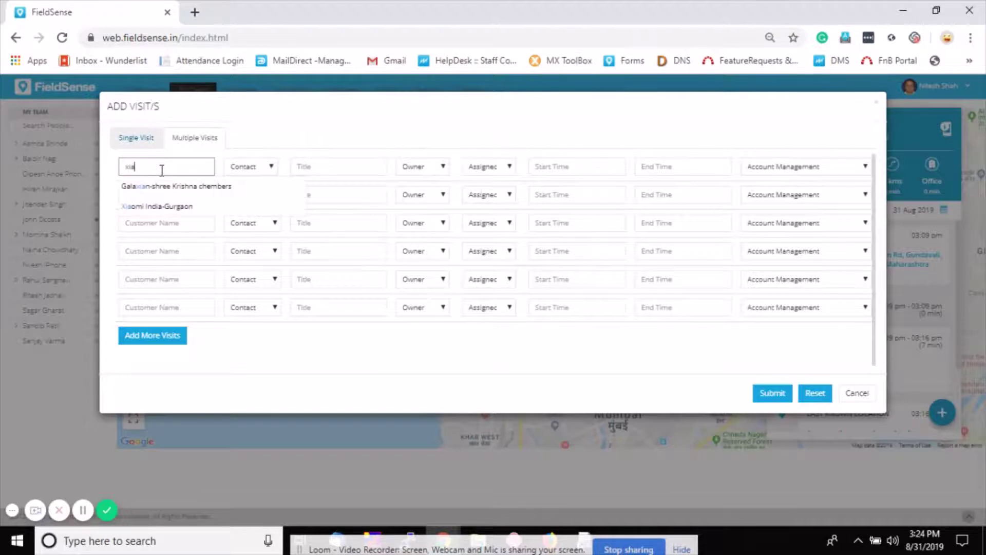
pyautogui.click(145, 205)
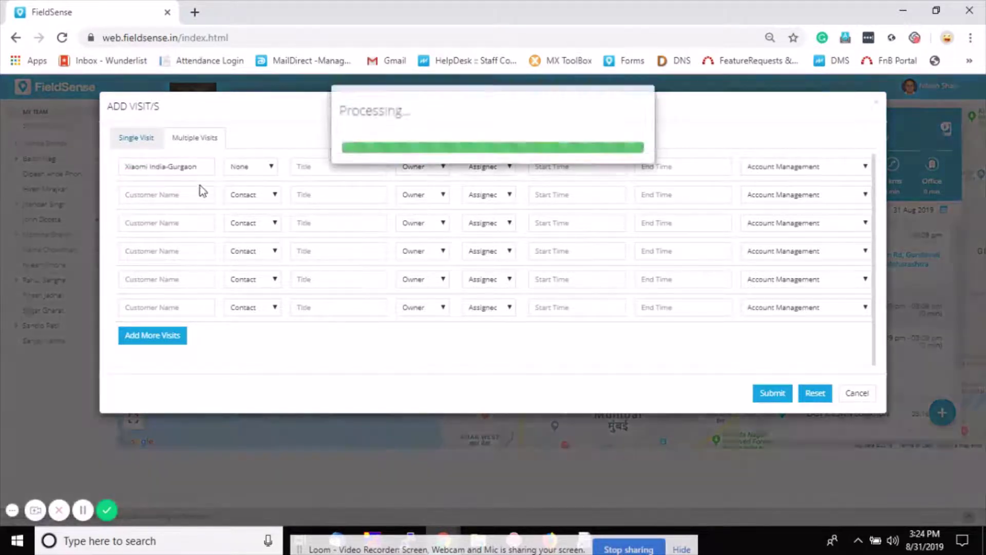
pyautogui.click(256, 173)
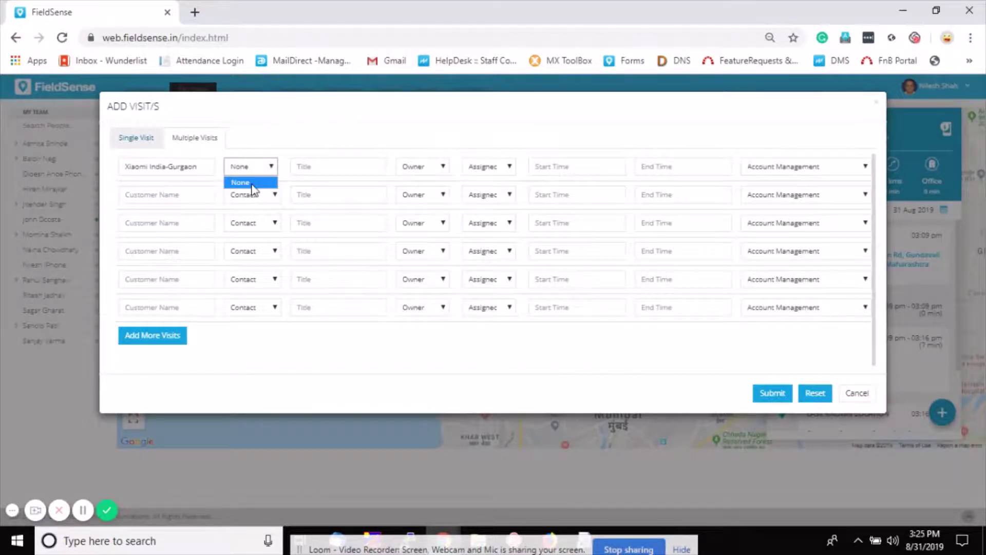
pyautogui.click(254, 186)
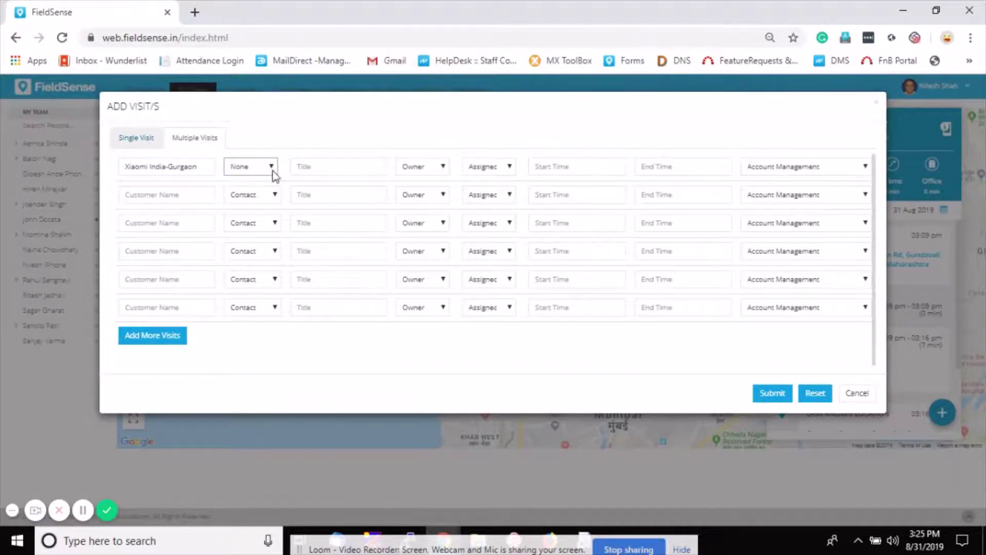
pyautogui.click(310, 168)
pyautogui.write('Account Mana')
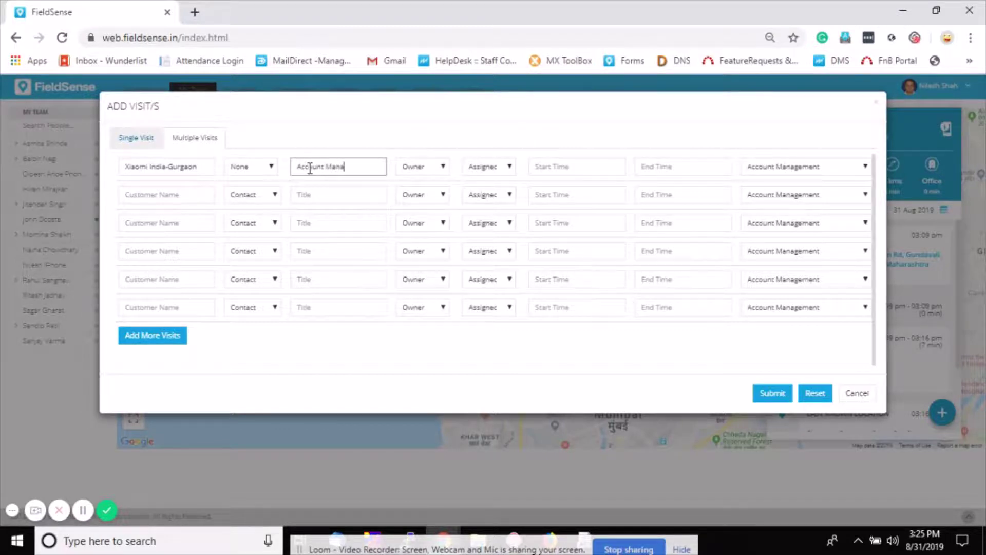
pyautogui.write('gement')
# - Set the first visit's owner and assign it to a team member
pyautogui.click(442, 166)
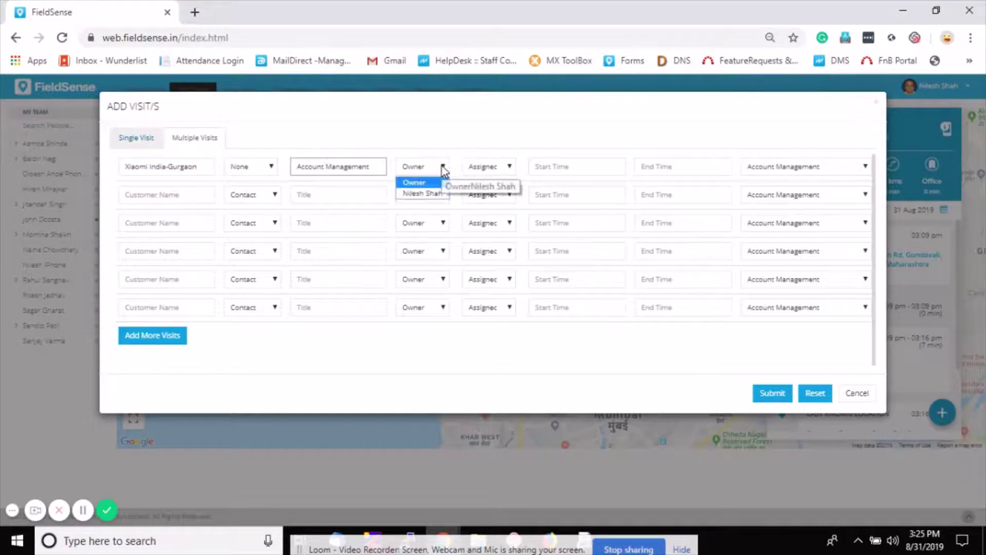
pyautogui.click(427, 193)
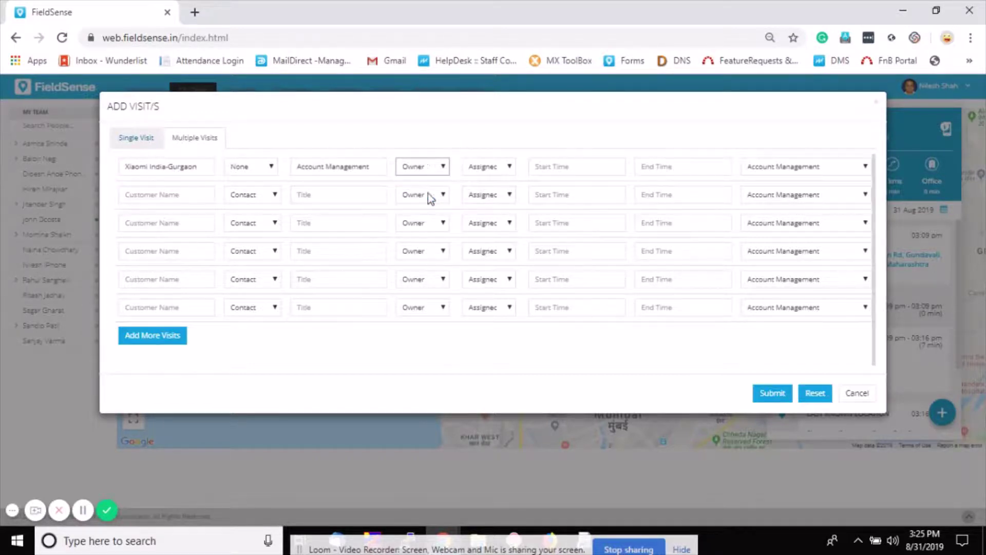
pyautogui.click(487, 172)
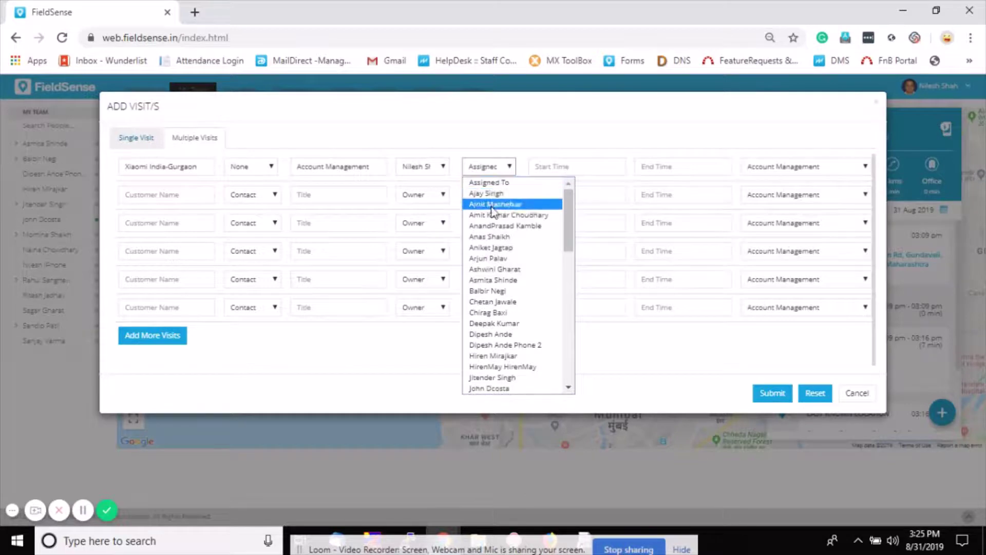
pyautogui.click(491, 216)
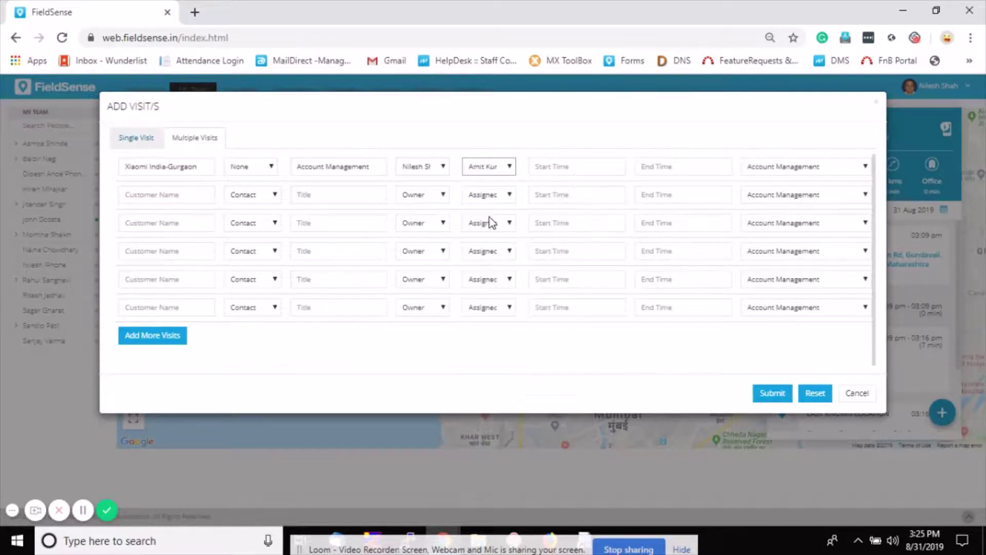
# - Set start 02 Oct 2019 10:10 am, end 01 Oct 12:25 pm, and purpose Account Management
pyautogui.click(571, 170)
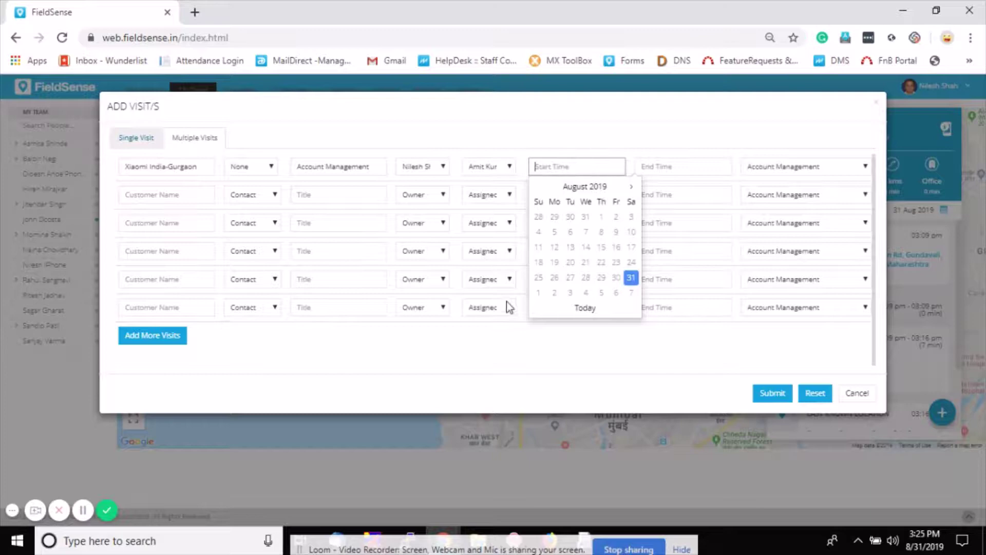
pyautogui.click(543, 296)
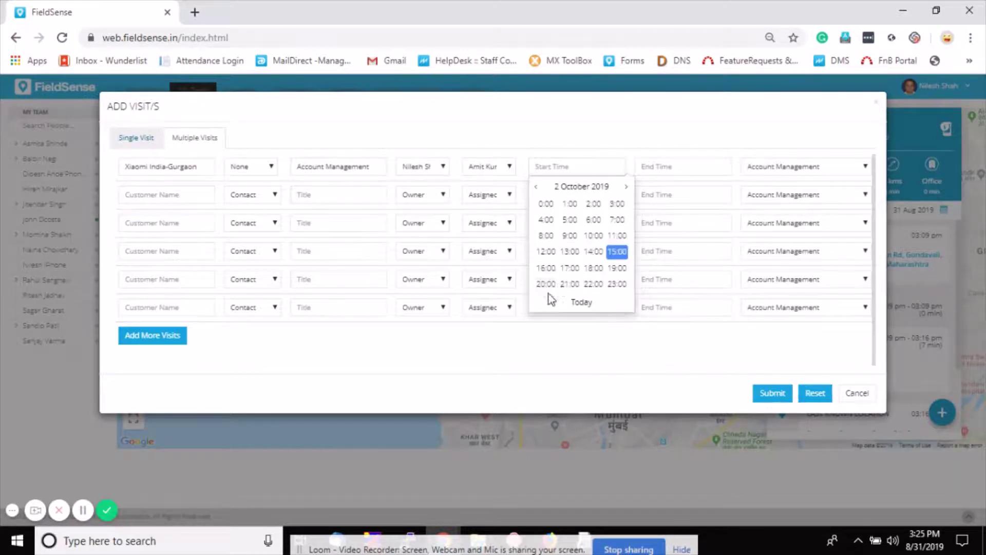
pyautogui.click(595, 236)
pyautogui.click(594, 206)
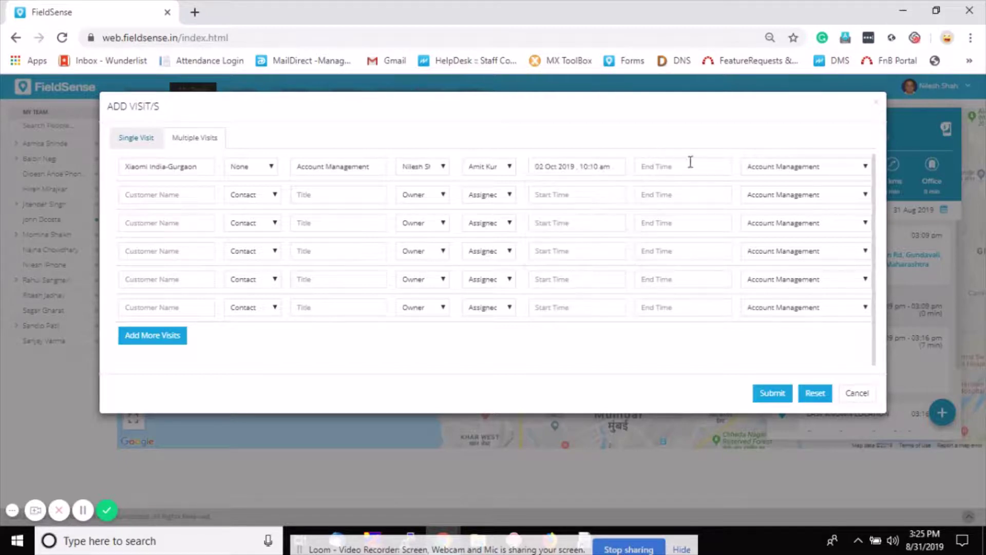
pyautogui.click(689, 164)
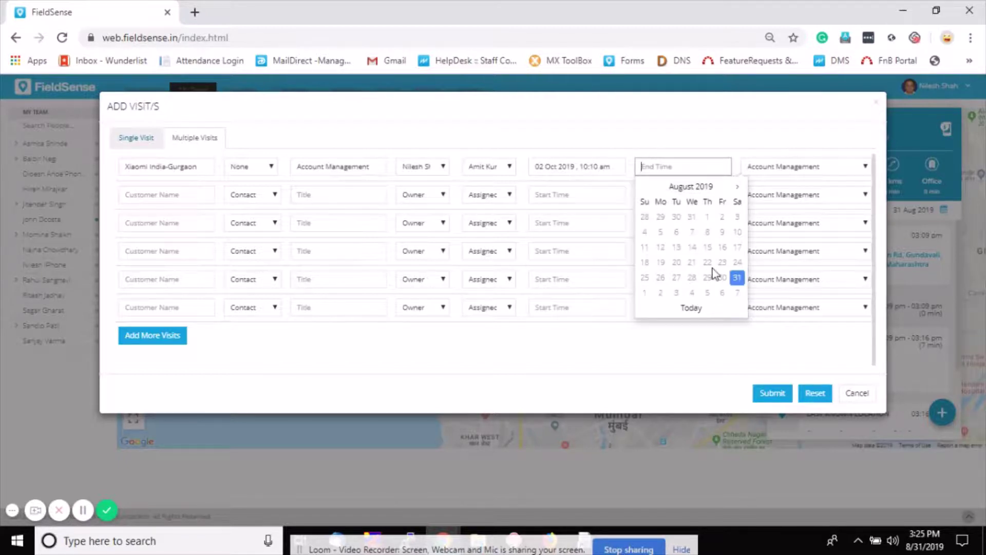
pyautogui.click(645, 293)
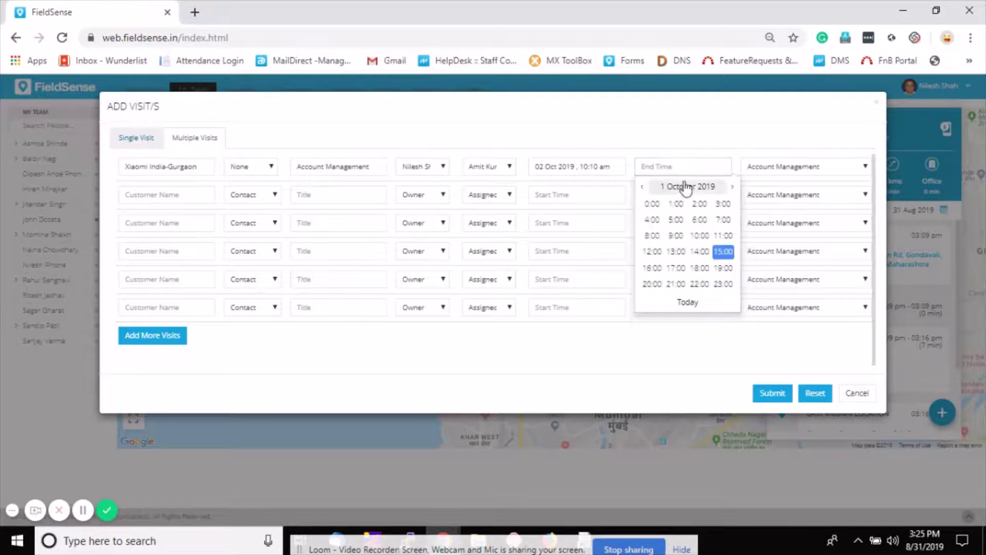
pyautogui.click(653, 252)
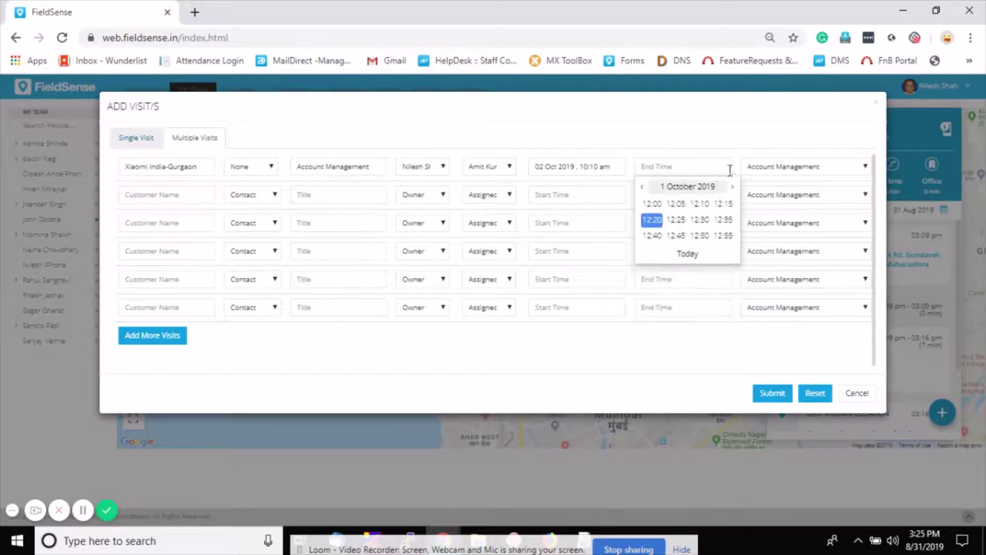
pyautogui.click(670, 220)
pyautogui.click(800, 167)
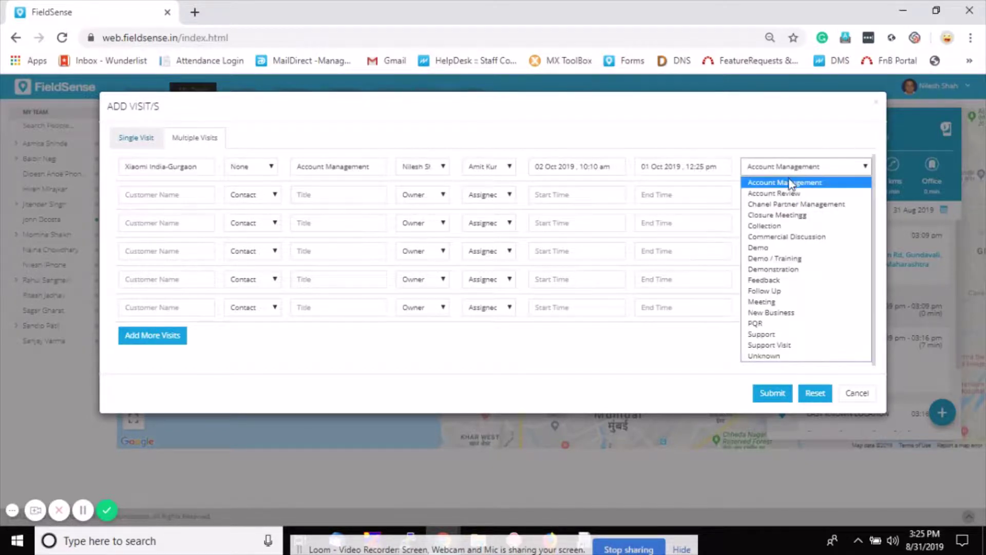
pyautogui.click(785, 183)
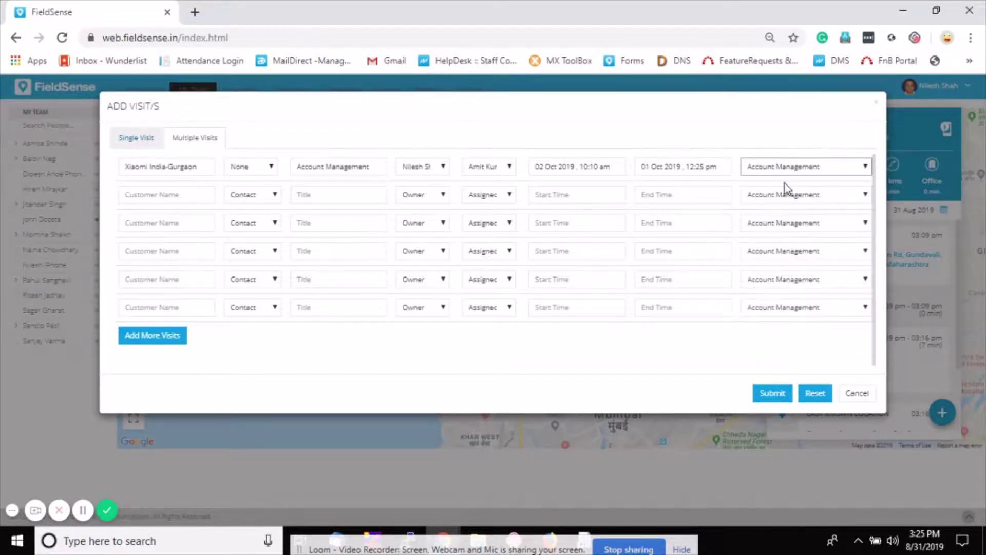
# - In row 2, choose Kansai Nerolac Paints Ltd via 'nero', contact None, title 'Demo for FieldSense'
pyautogui.click(156, 196)
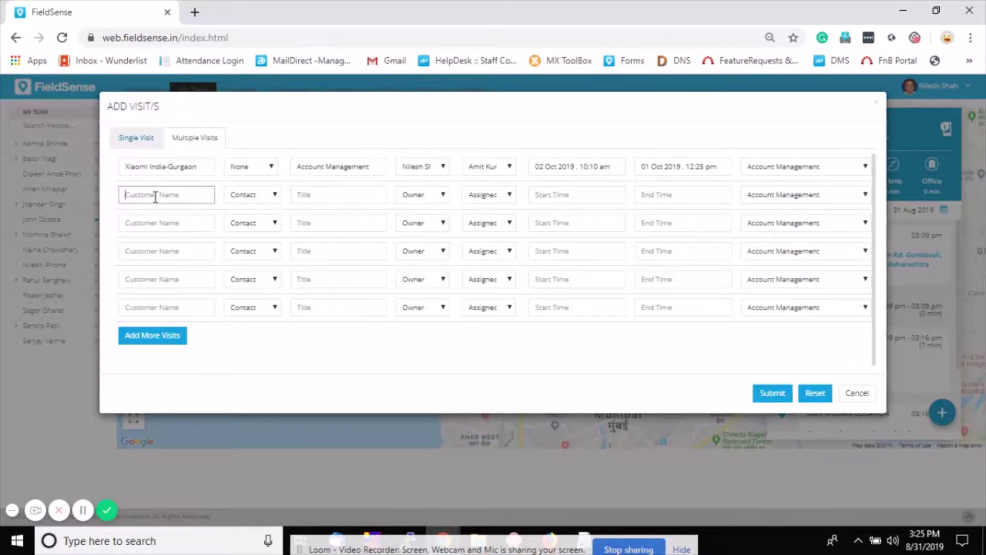
pyautogui.write('nero')
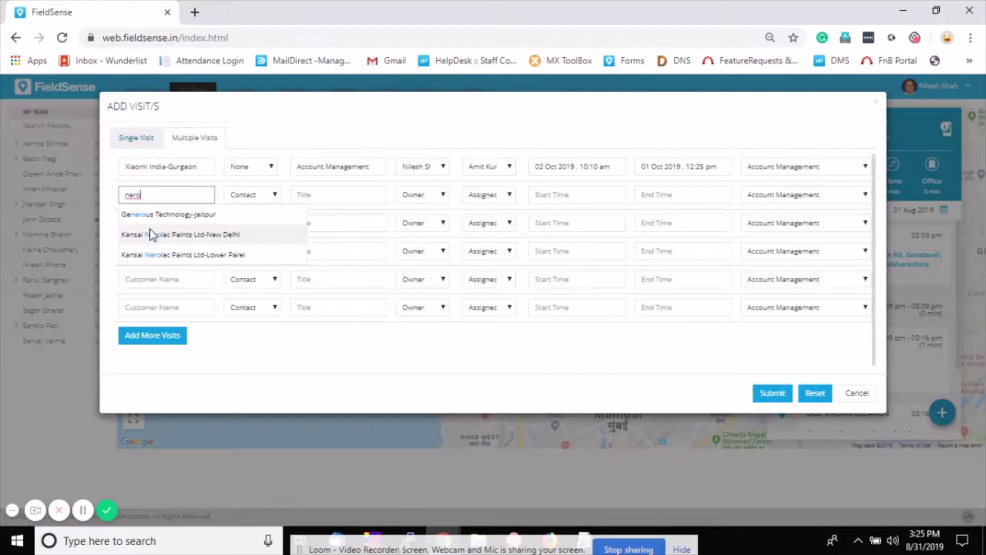
pyautogui.click(152, 257)
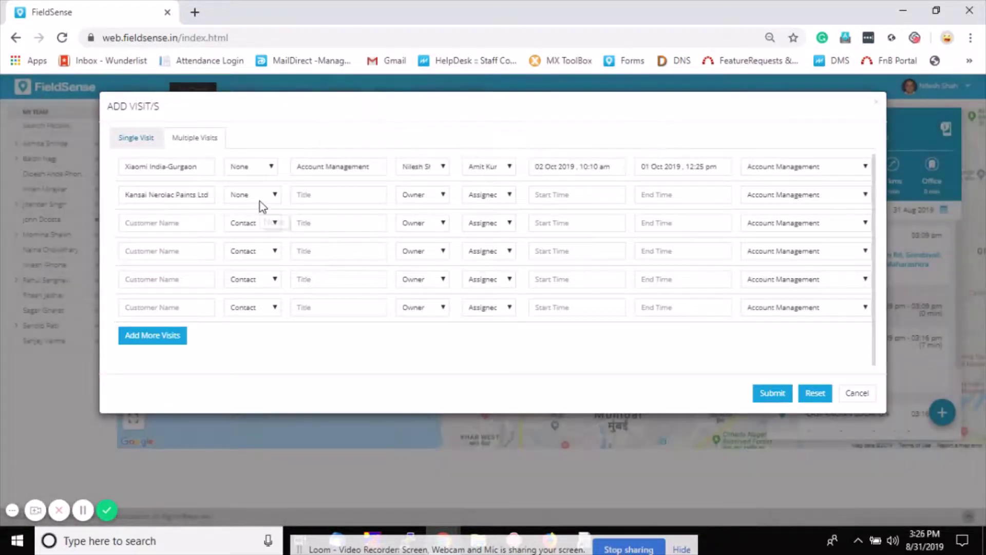
pyautogui.click(260, 202)
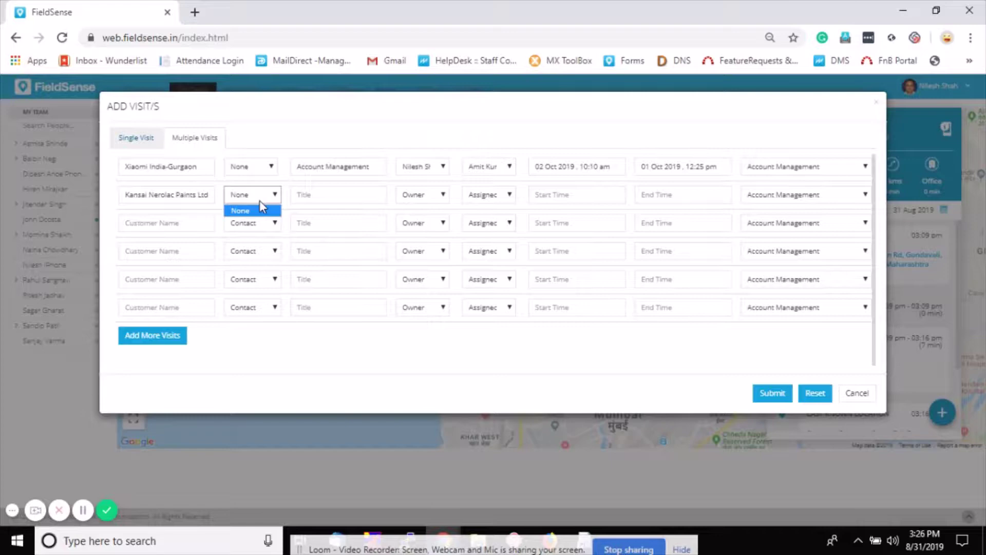
pyautogui.click(312, 194)
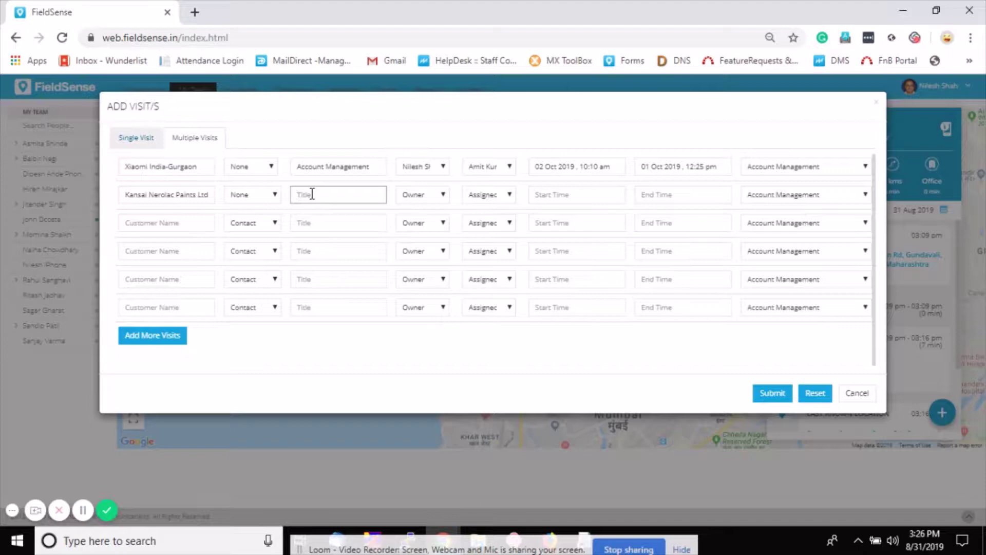
pyautogui.write('Demo for FieldSense')
# - Choose an owner and an assignee for the Kansai Nerolac visit
pyautogui.click(418, 194)
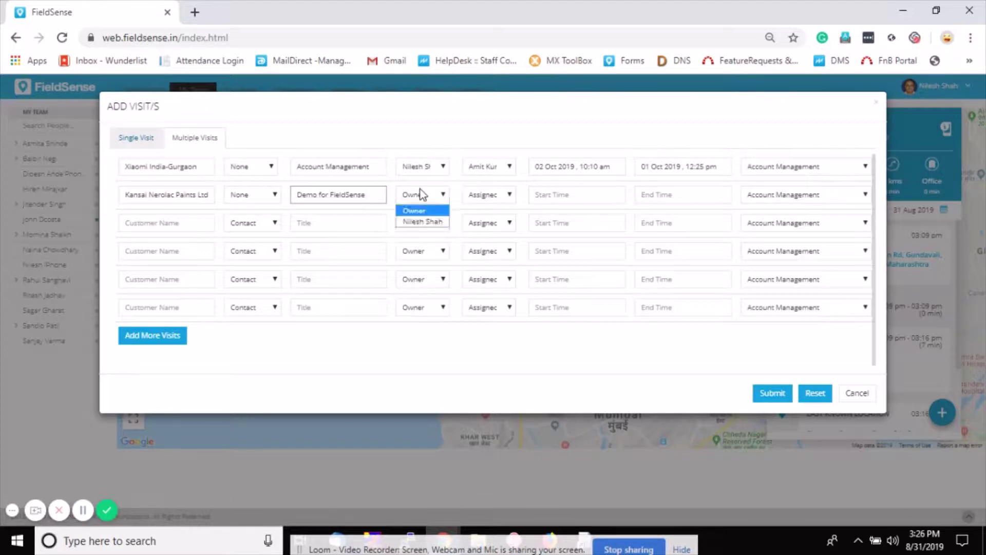
pyautogui.click(418, 225)
pyautogui.click(484, 198)
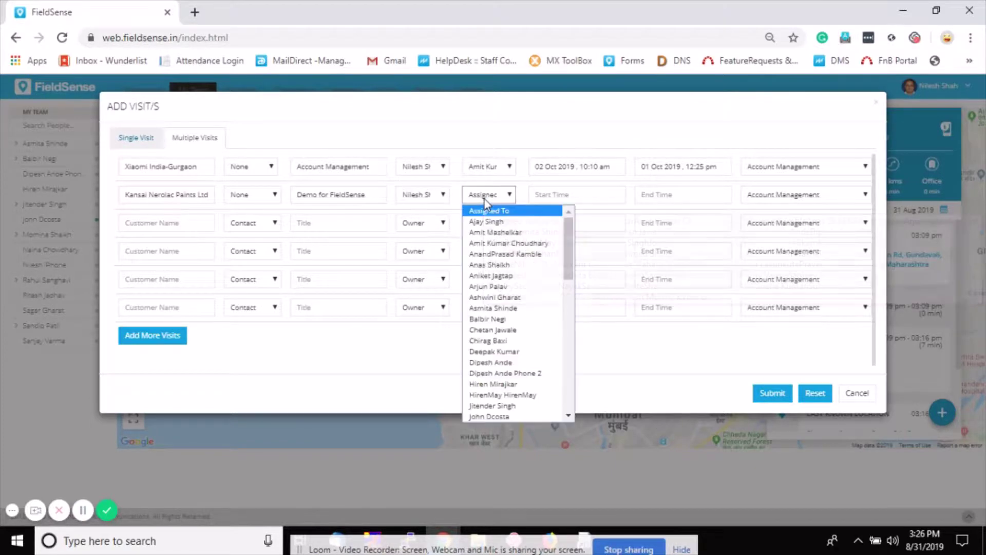
pyautogui.click(489, 231)
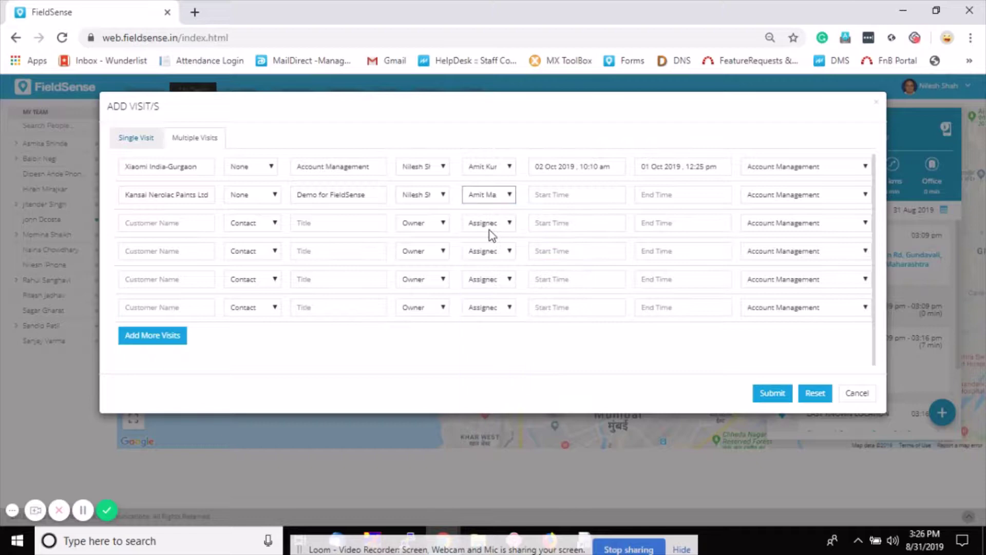
pyautogui.click(507, 198)
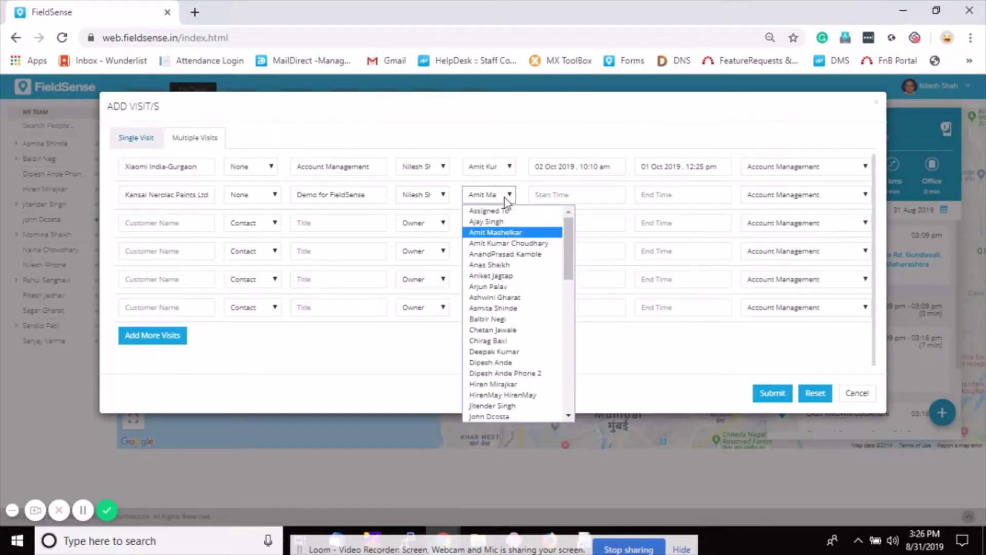
pyautogui.click(501, 232)
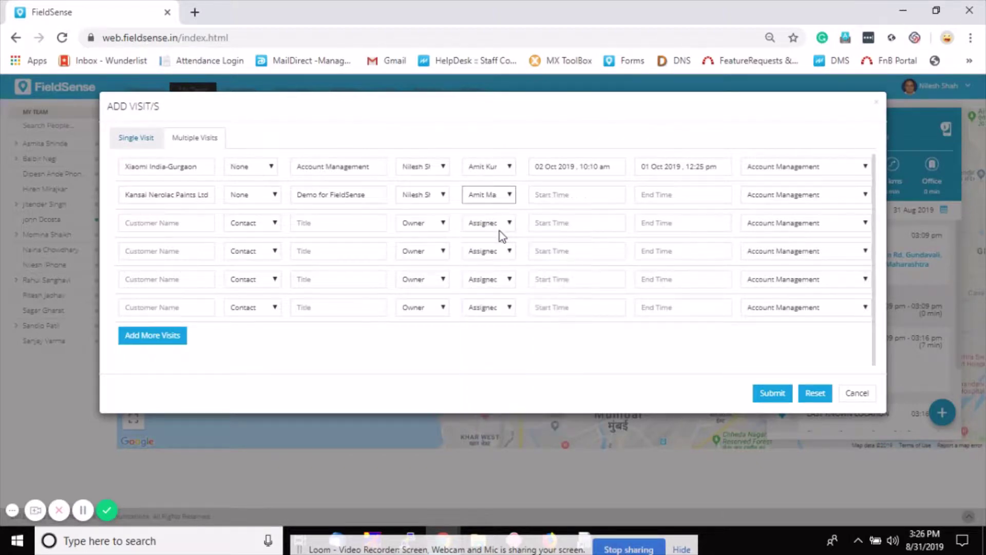
# - Set the Kansai visit's times to 02 Oct 2019 05:25–07:25 am
pyautogui.click(578, 197)
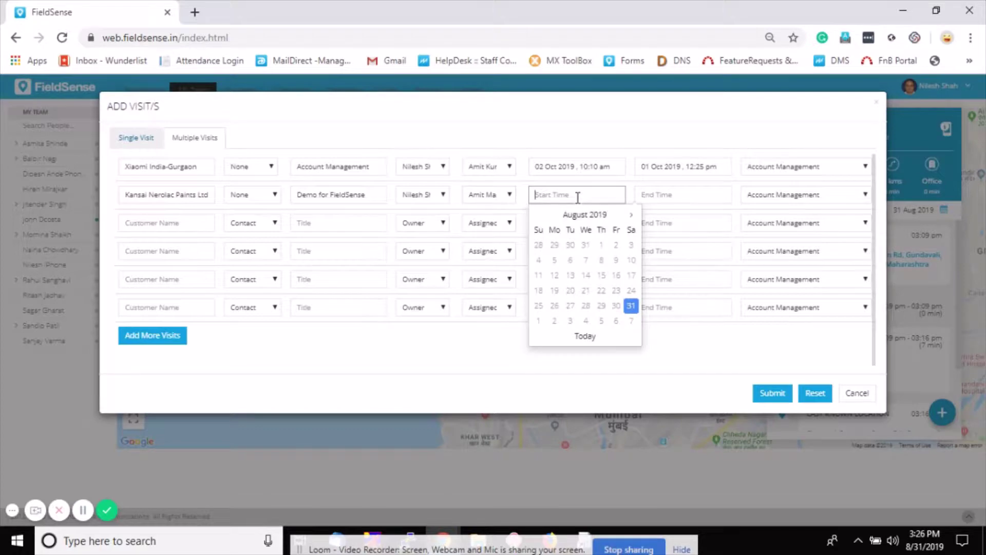
pyautogui.click(553, 322)
pyautogui.click(593, 249)
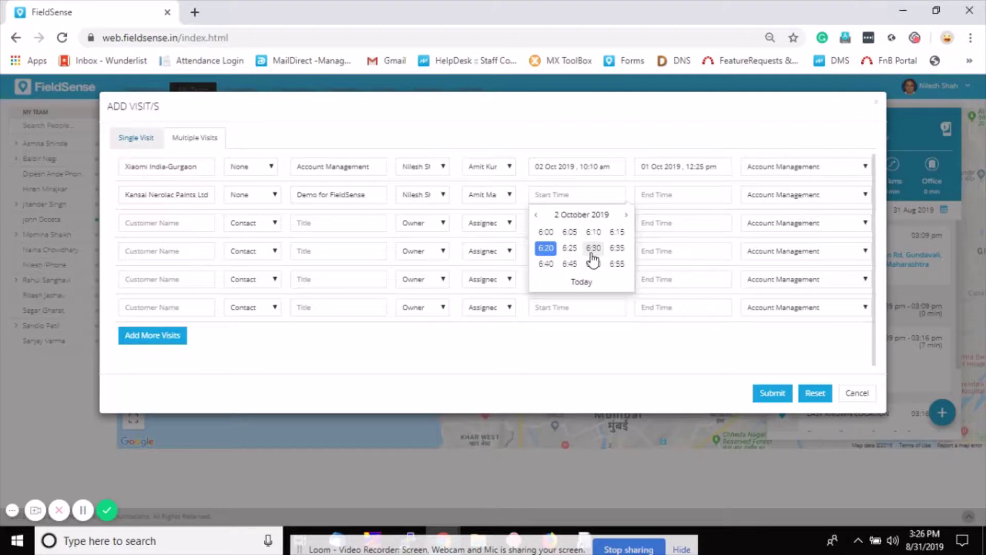
pyautogui.click(537, 215)
pyautogui.click(574, 250)
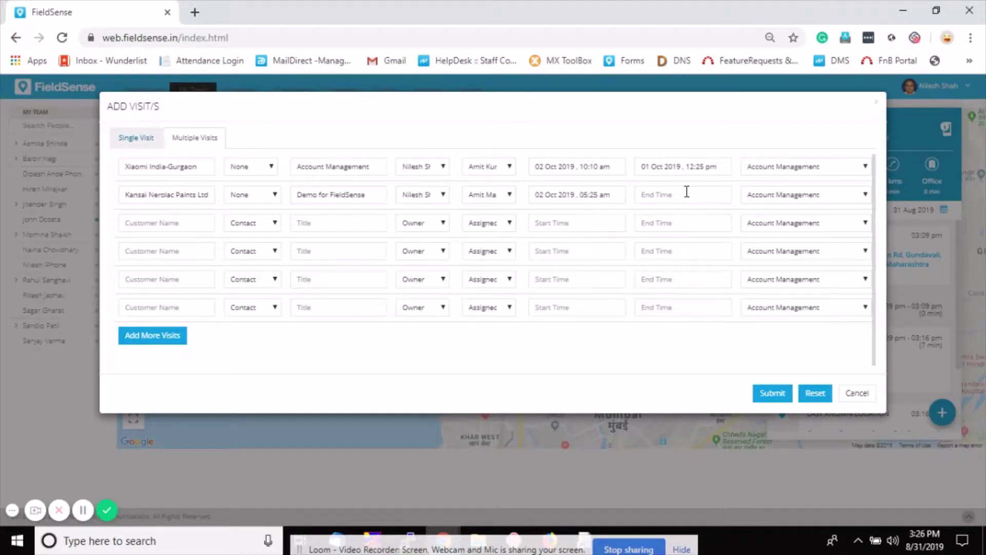
pyautogui.click(660, 194)
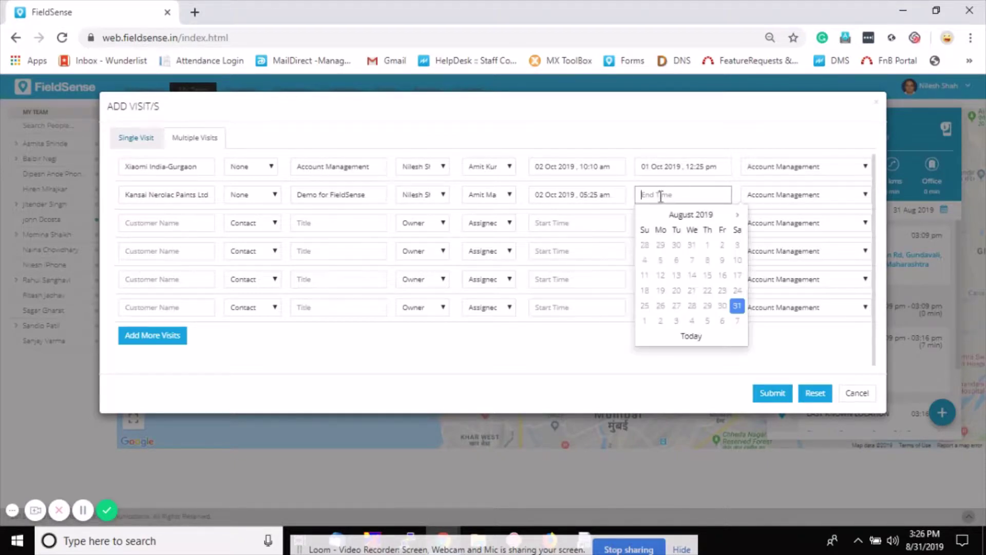
pyautogui.click(661, 321)
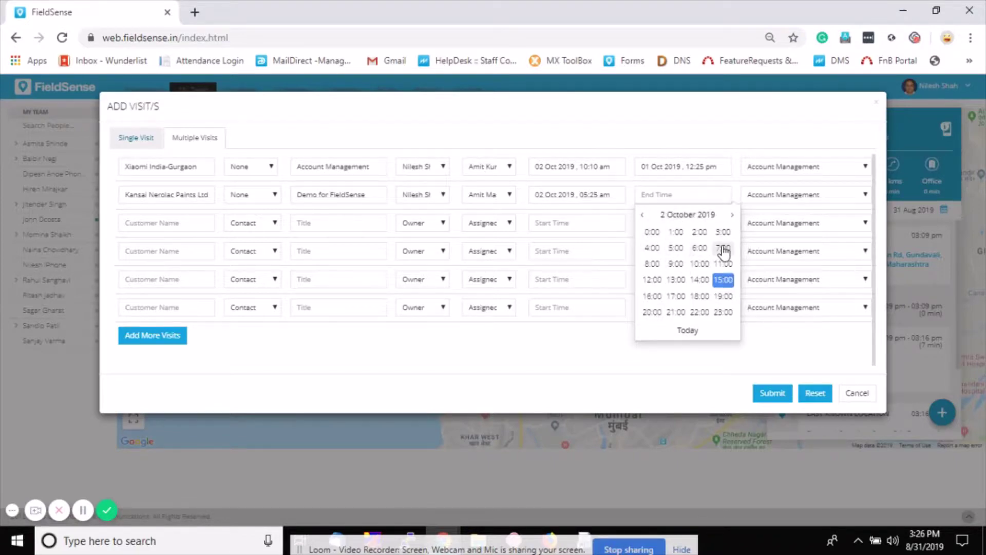
pyautogui.click(724, 250)
pyautogui.click(688, 251)
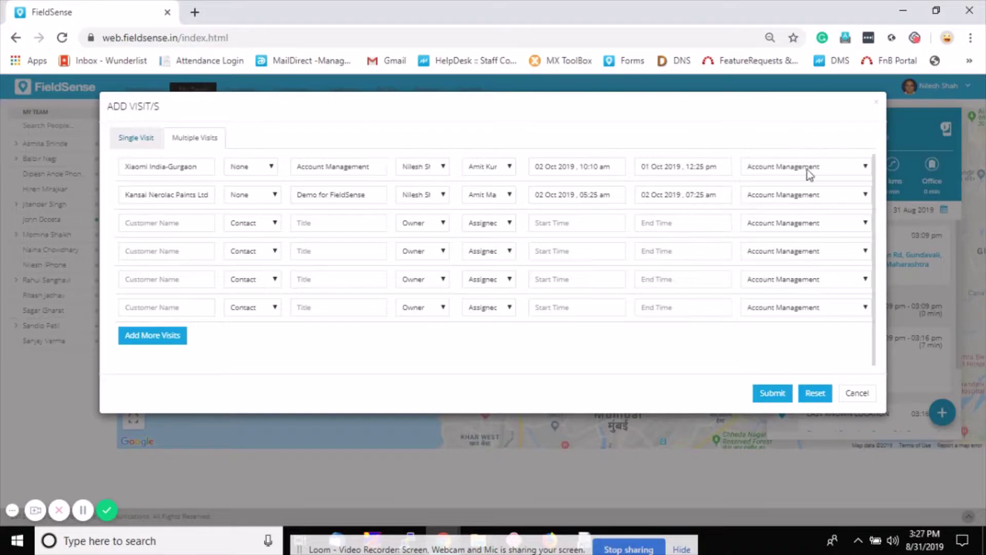
pyautogui.click(782, 198)
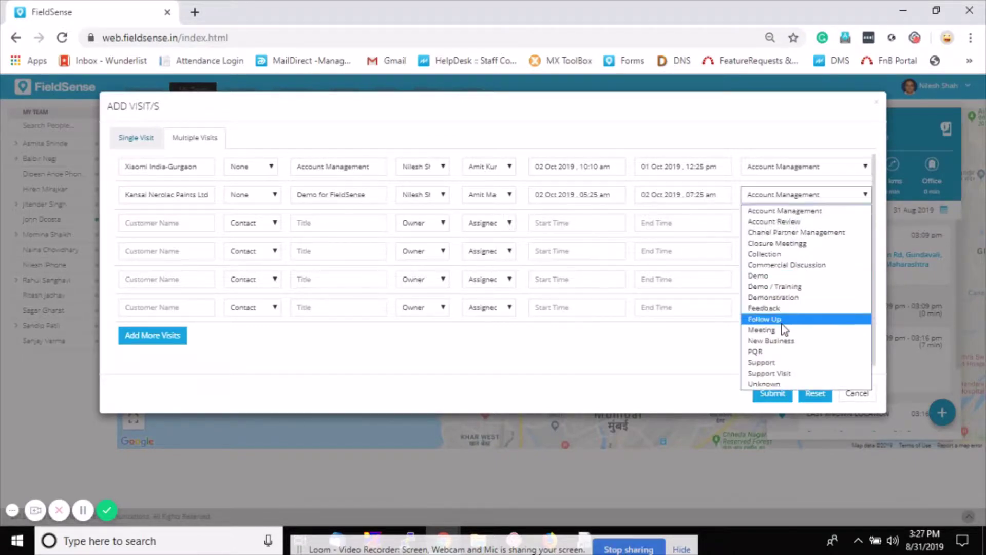
# - Set the Kansai visit's purpose to Demo and submit both visits, triggering an end-before-start error
pyautogui.click(785, 277)
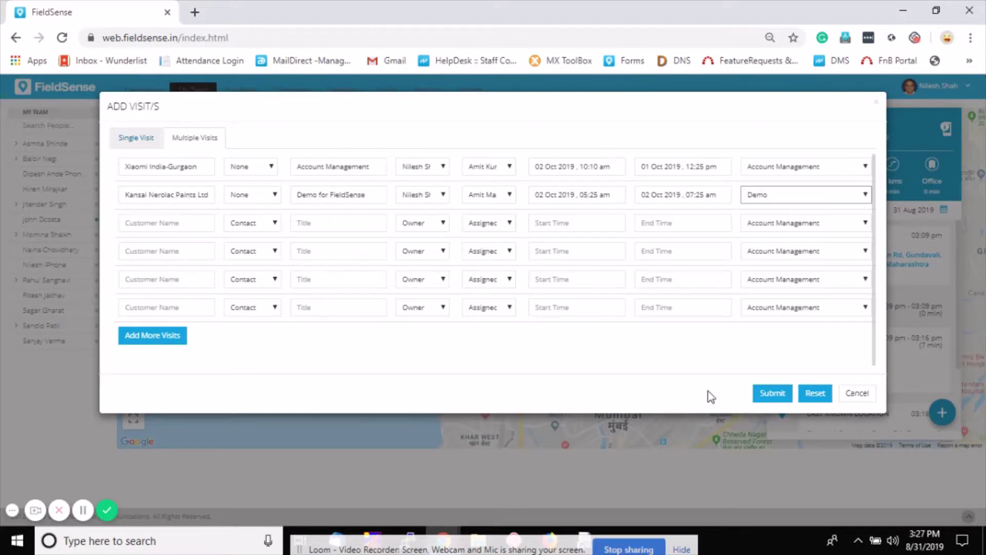
pyautogui.click(772, 401)
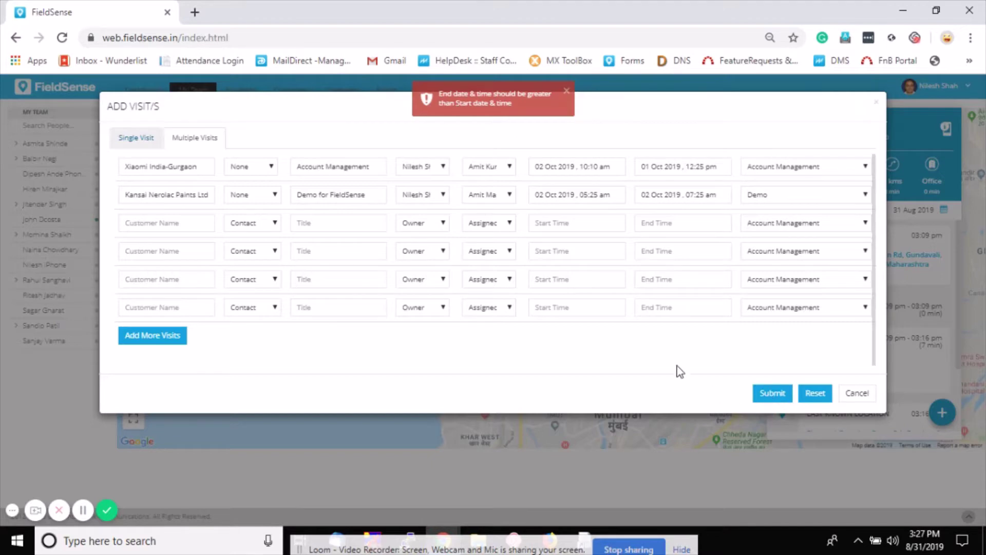
# - Set row 1's Xiaomi India-Gurgaon visit start time to 1 October 2019, 10:10 am
pyautogui.click(571, 166)
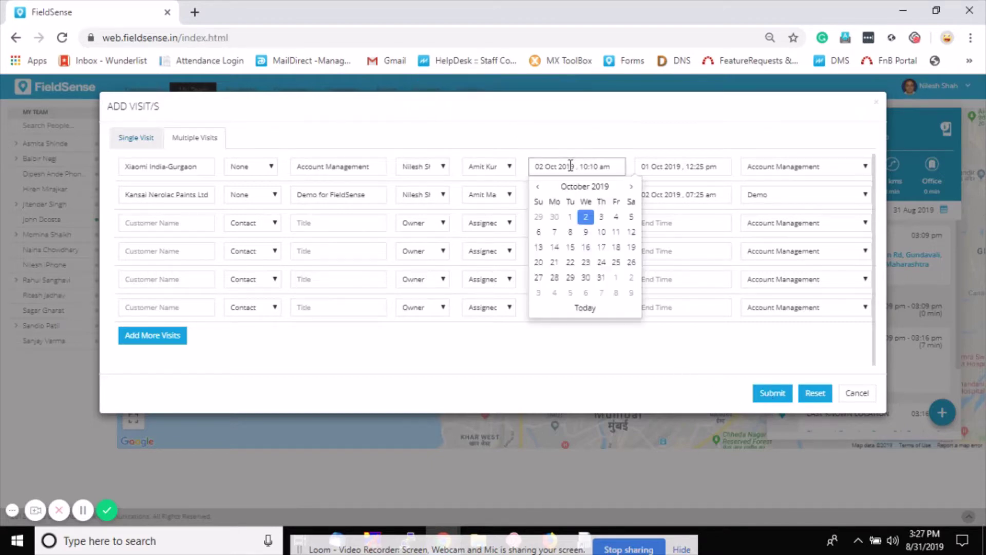
pyautogui.click(570, 217)
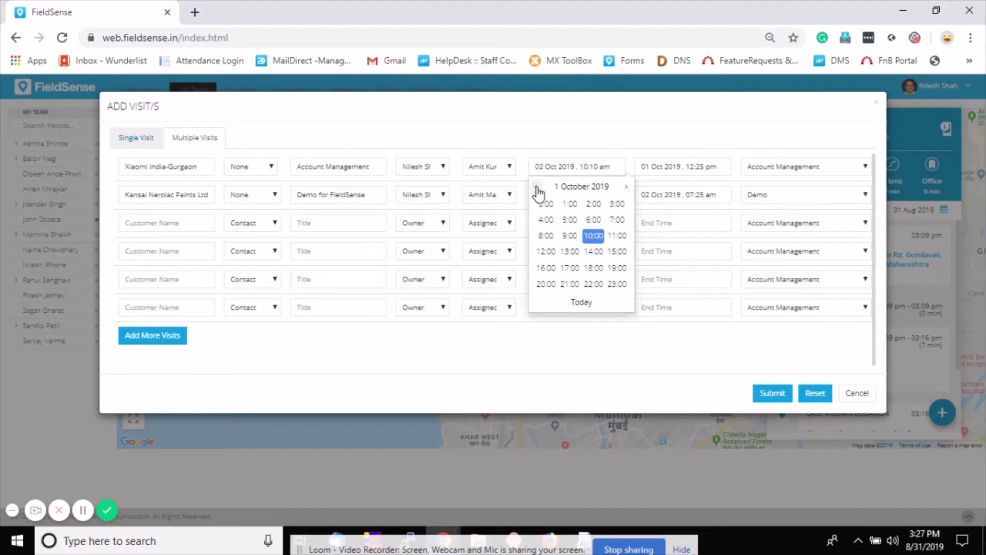
pyautogui.click(554, 189)
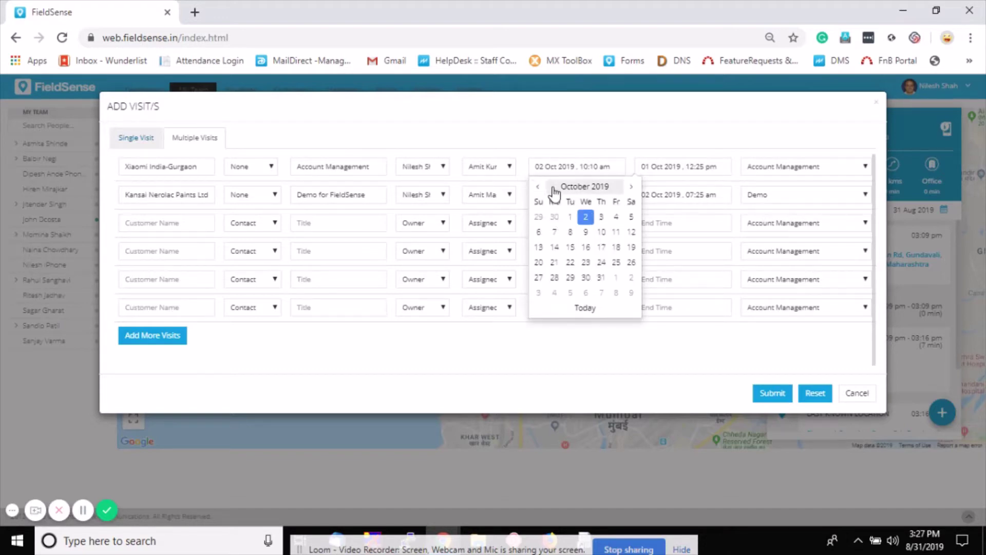
pyautogui.click(586, 217)
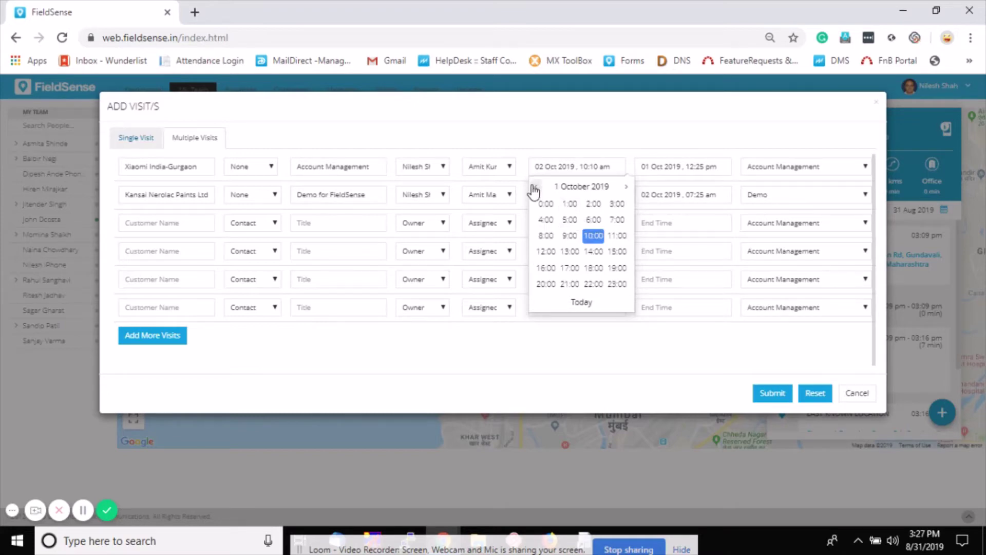
pyautogui.click(594, 236)
pyautogui.click(597, 205)
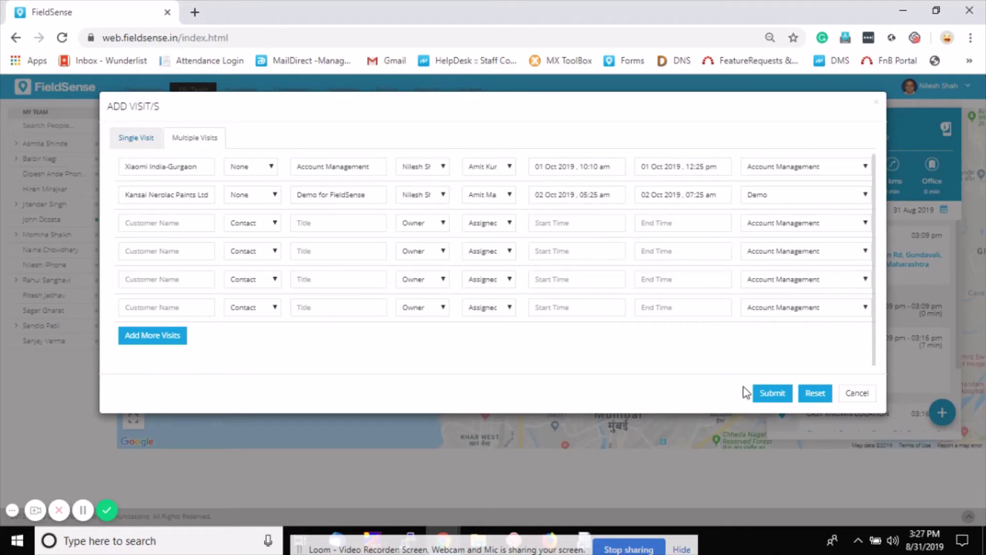
pyautogui.click(773, 394)
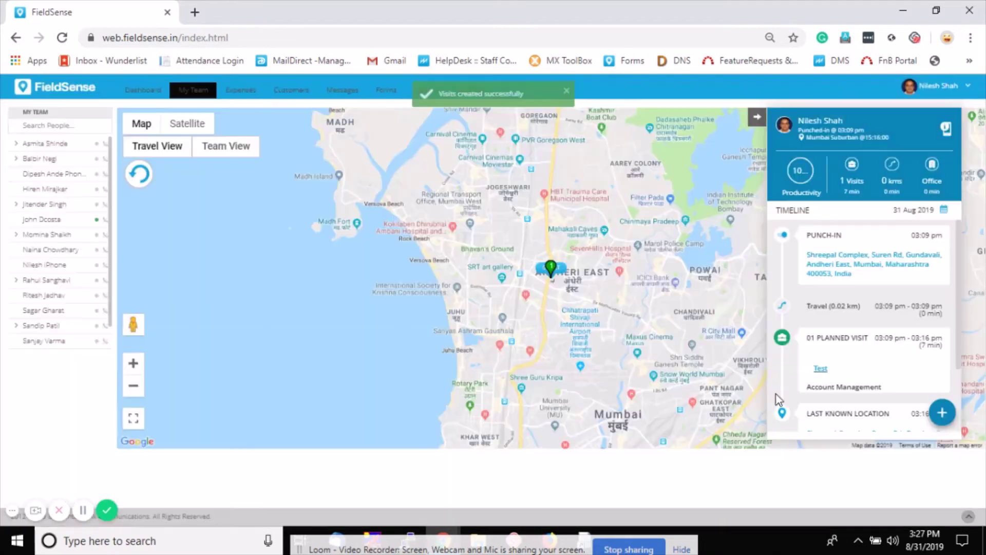